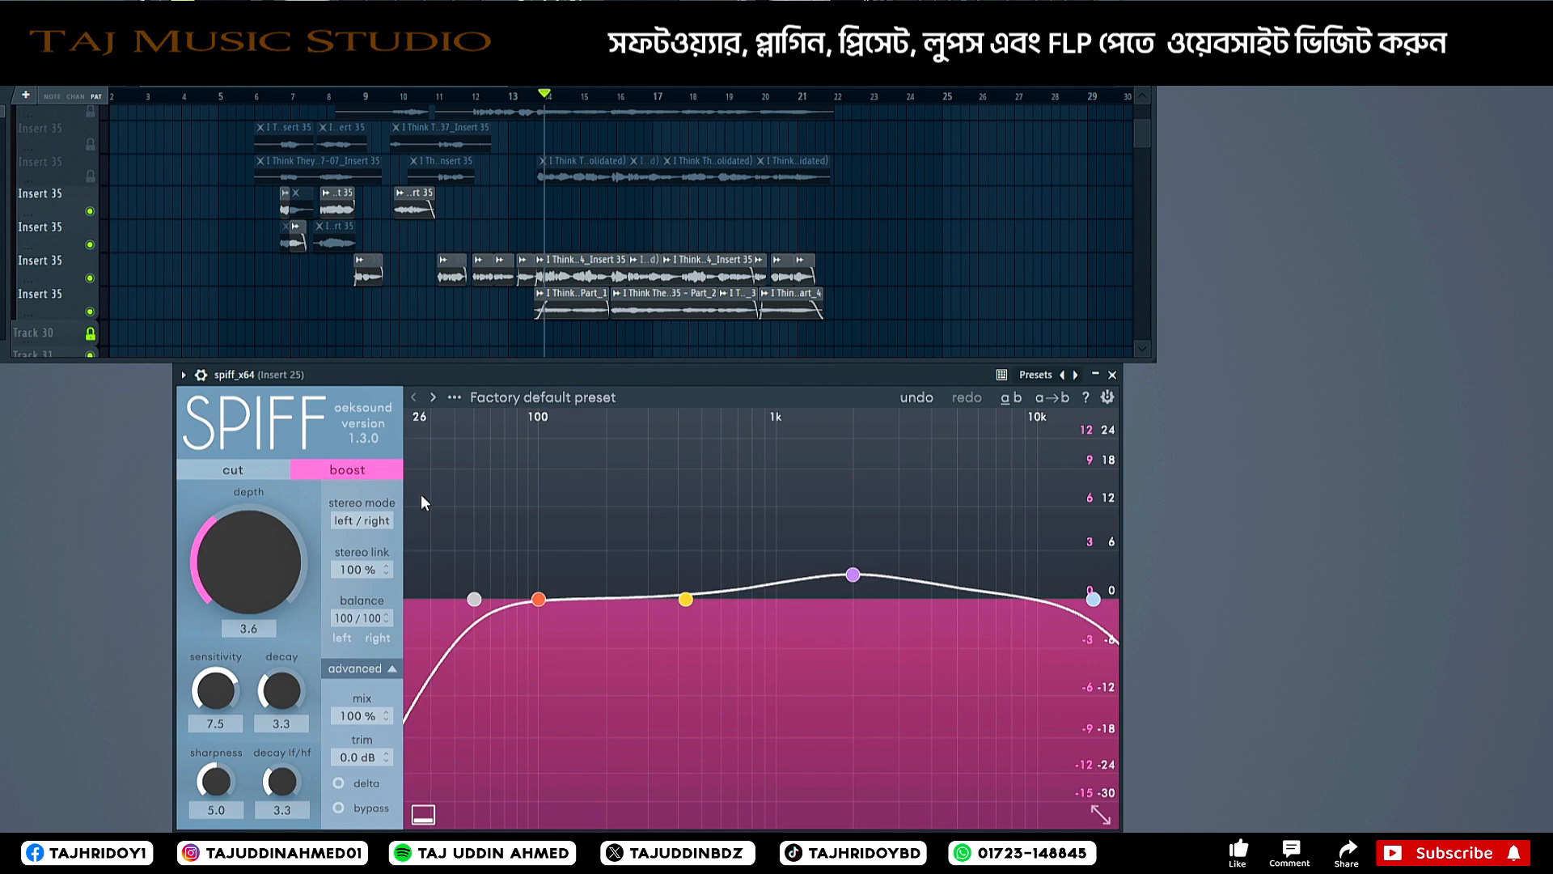
Play the vocal section briefly and set the processing mode to cut after comparing it with boost.
key("space")
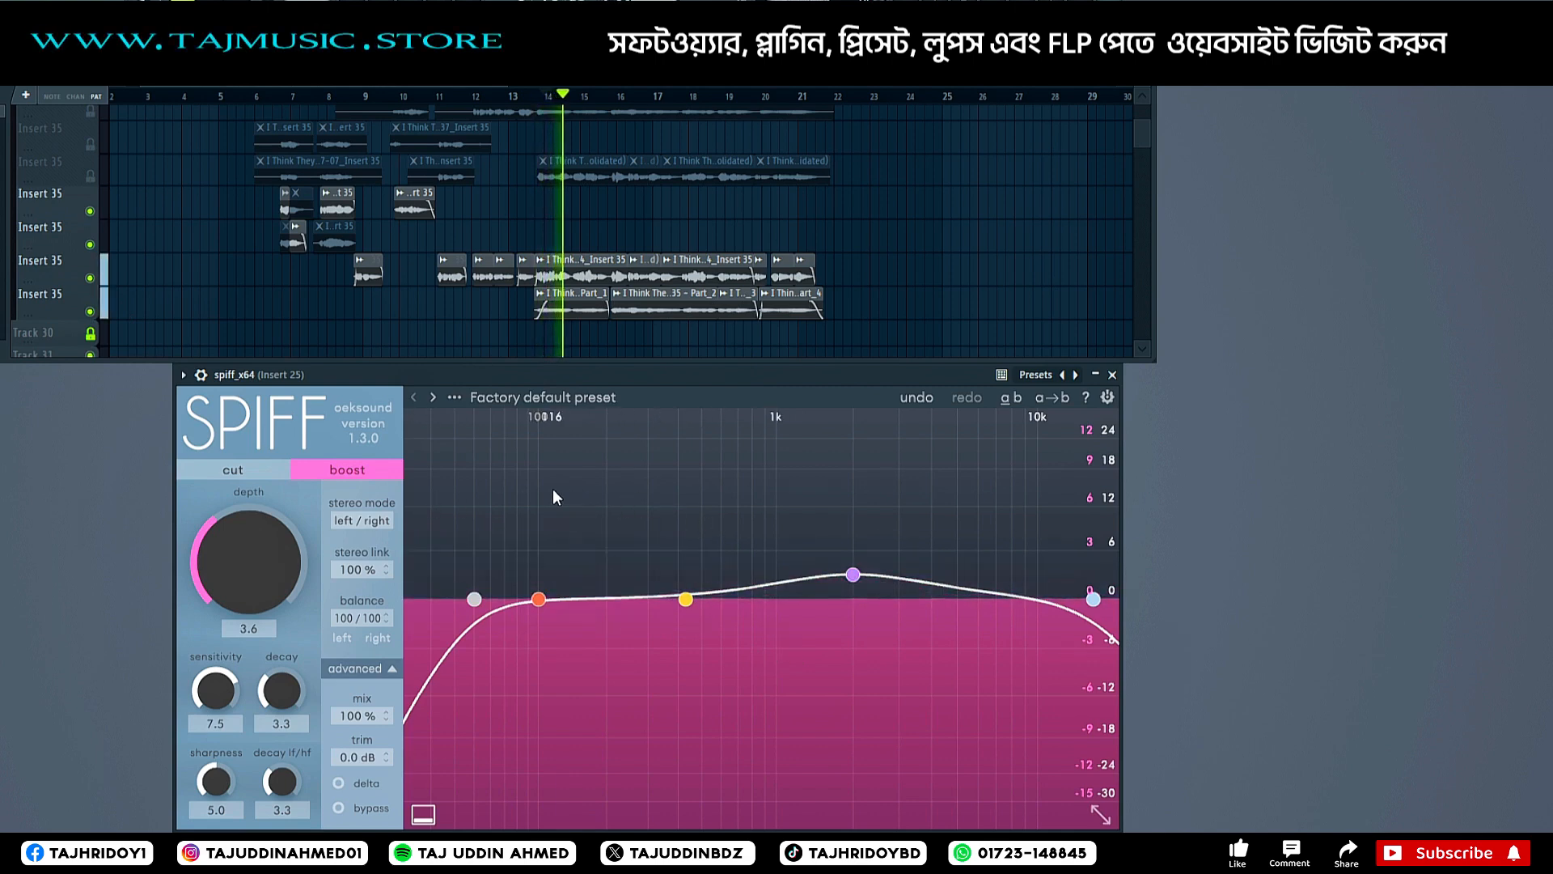
key("space")
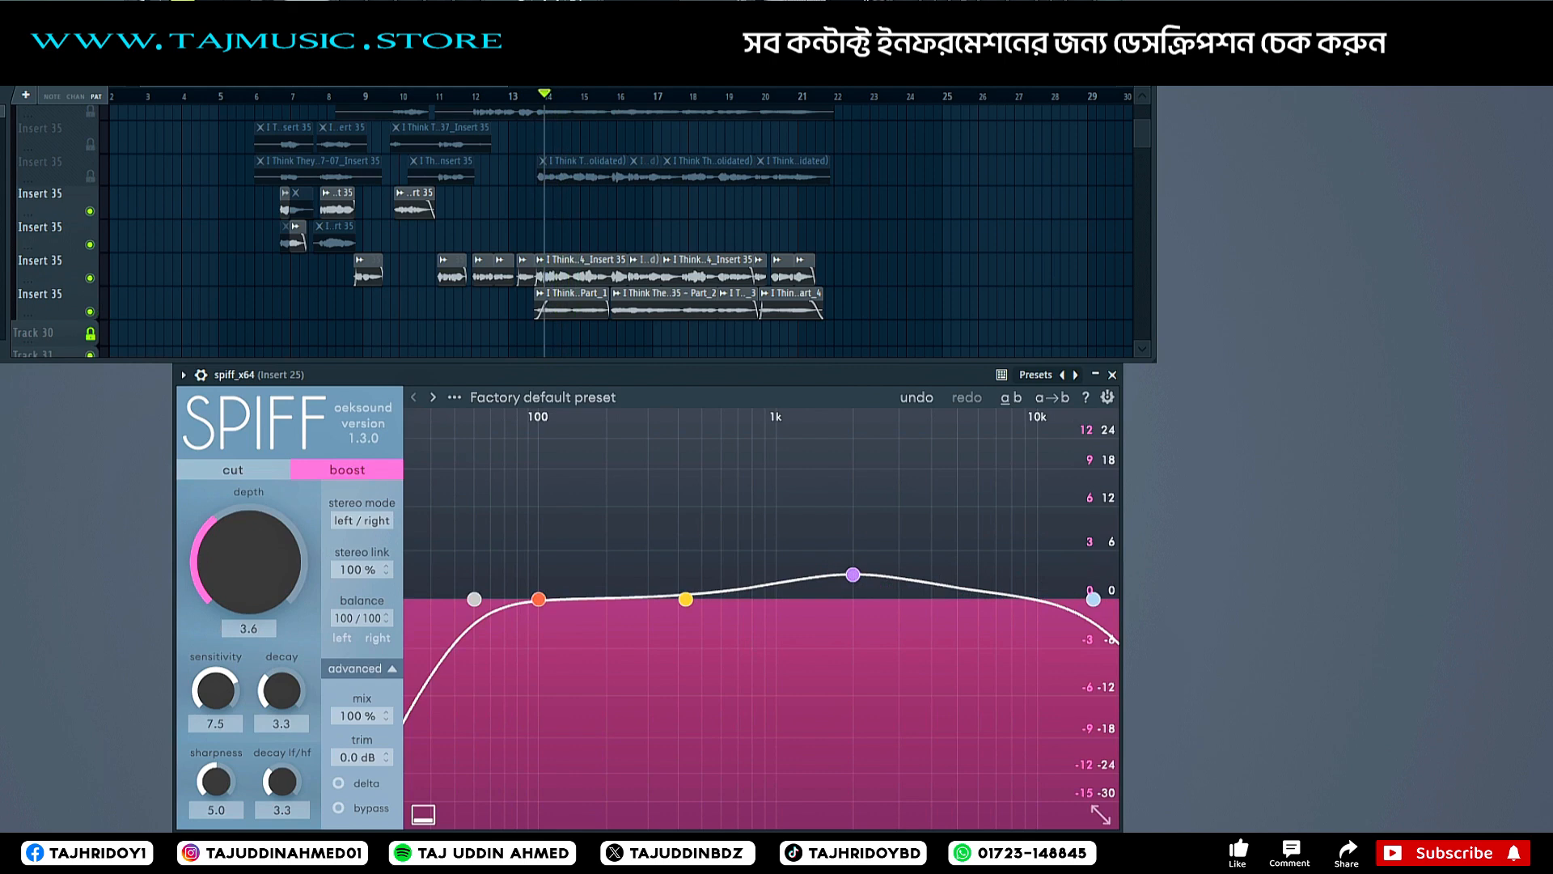
left_click(212, 470)
left_click(366, 467)
left_click(231, 469)
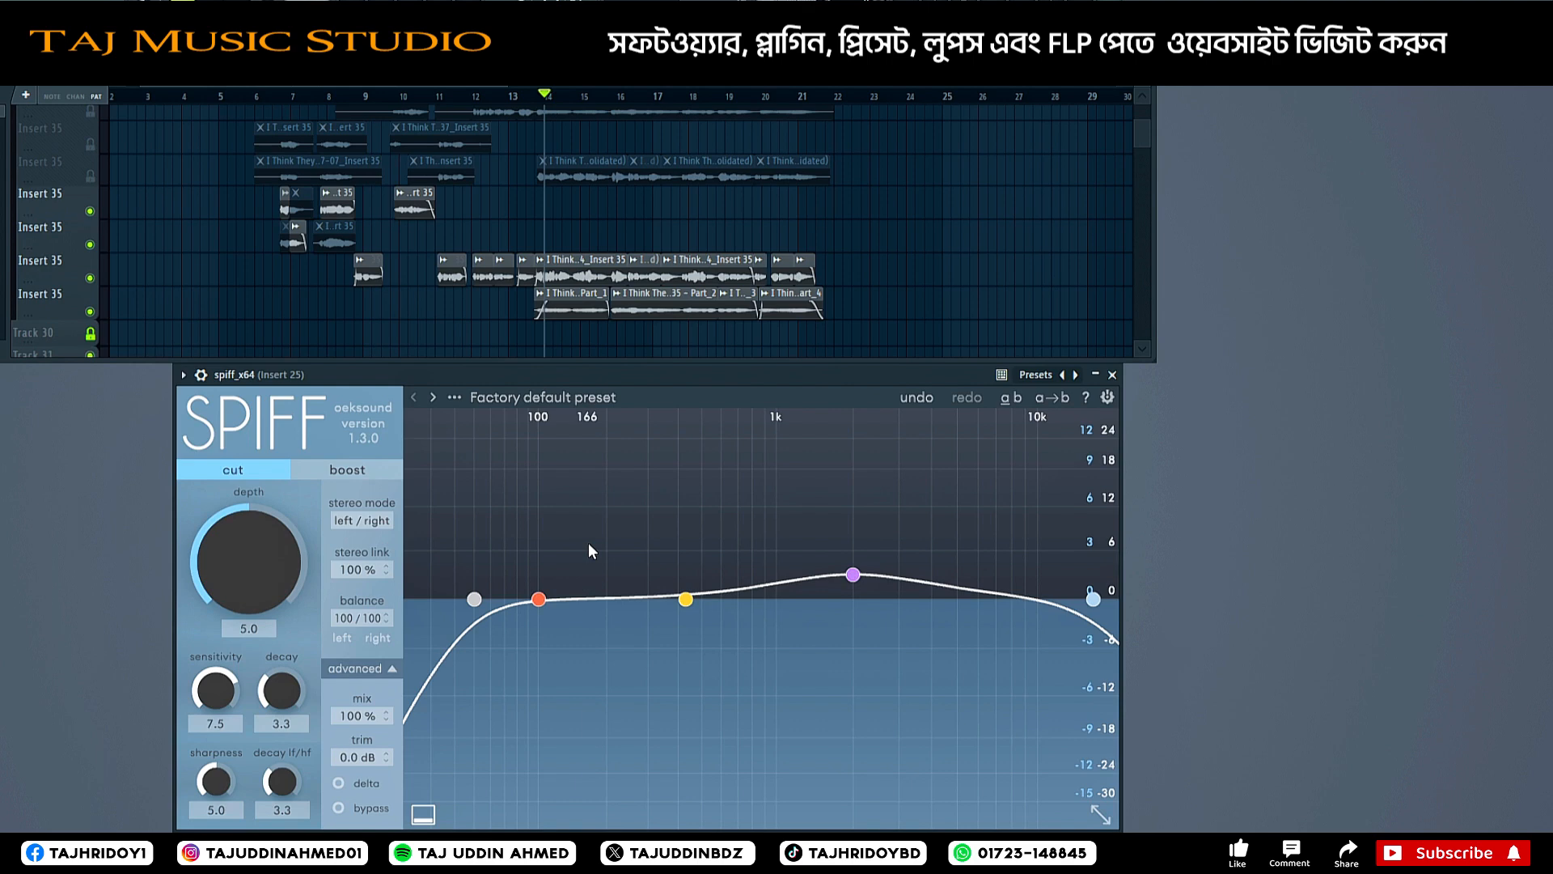
left_click(360, 472)
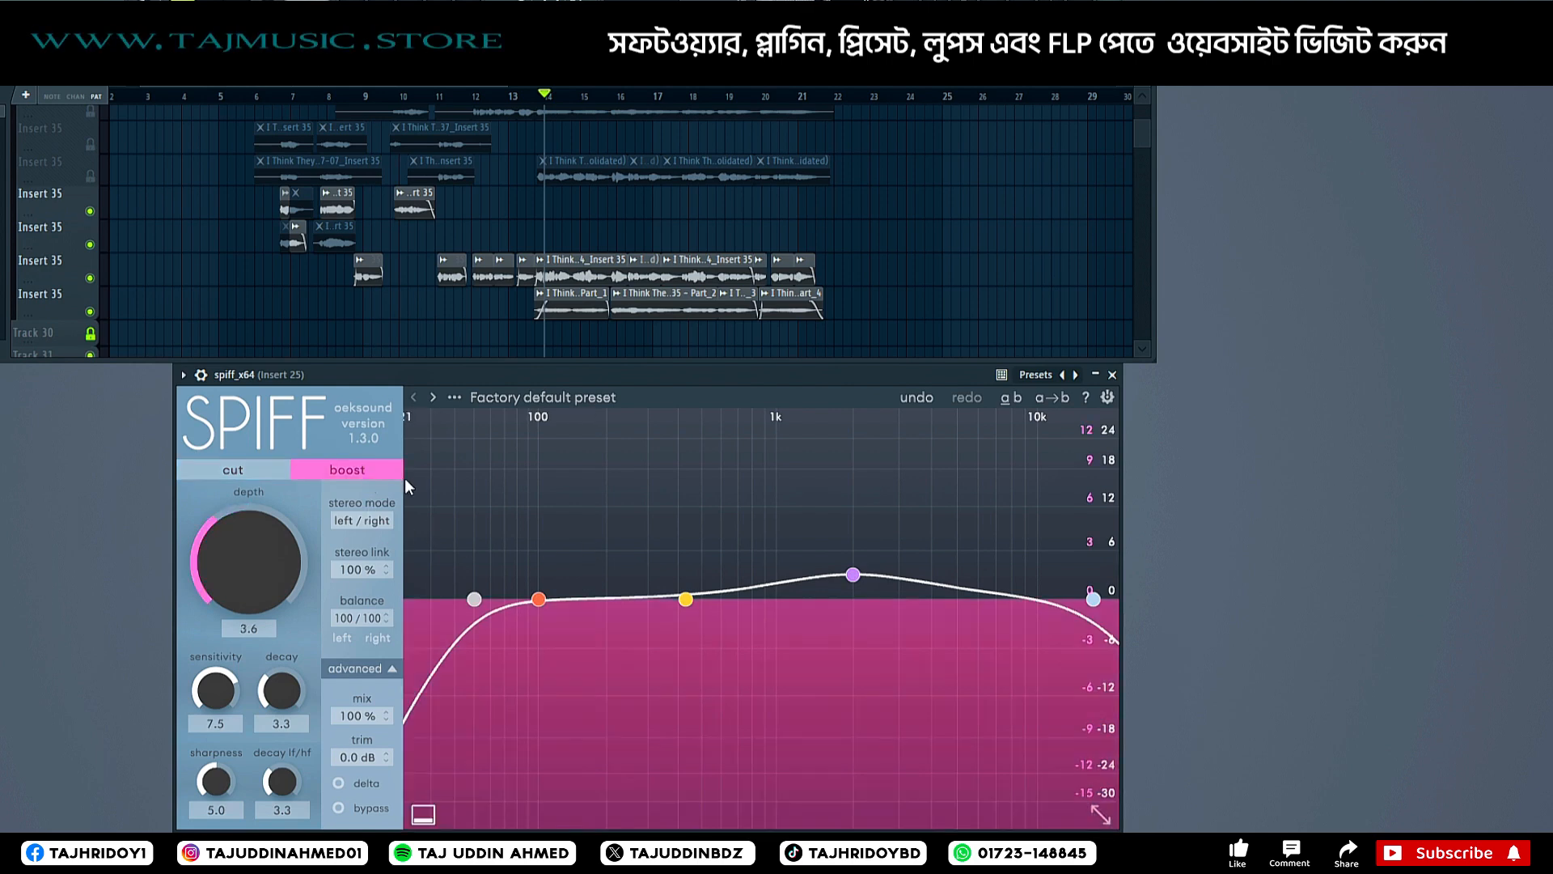
left_click(261, 468)
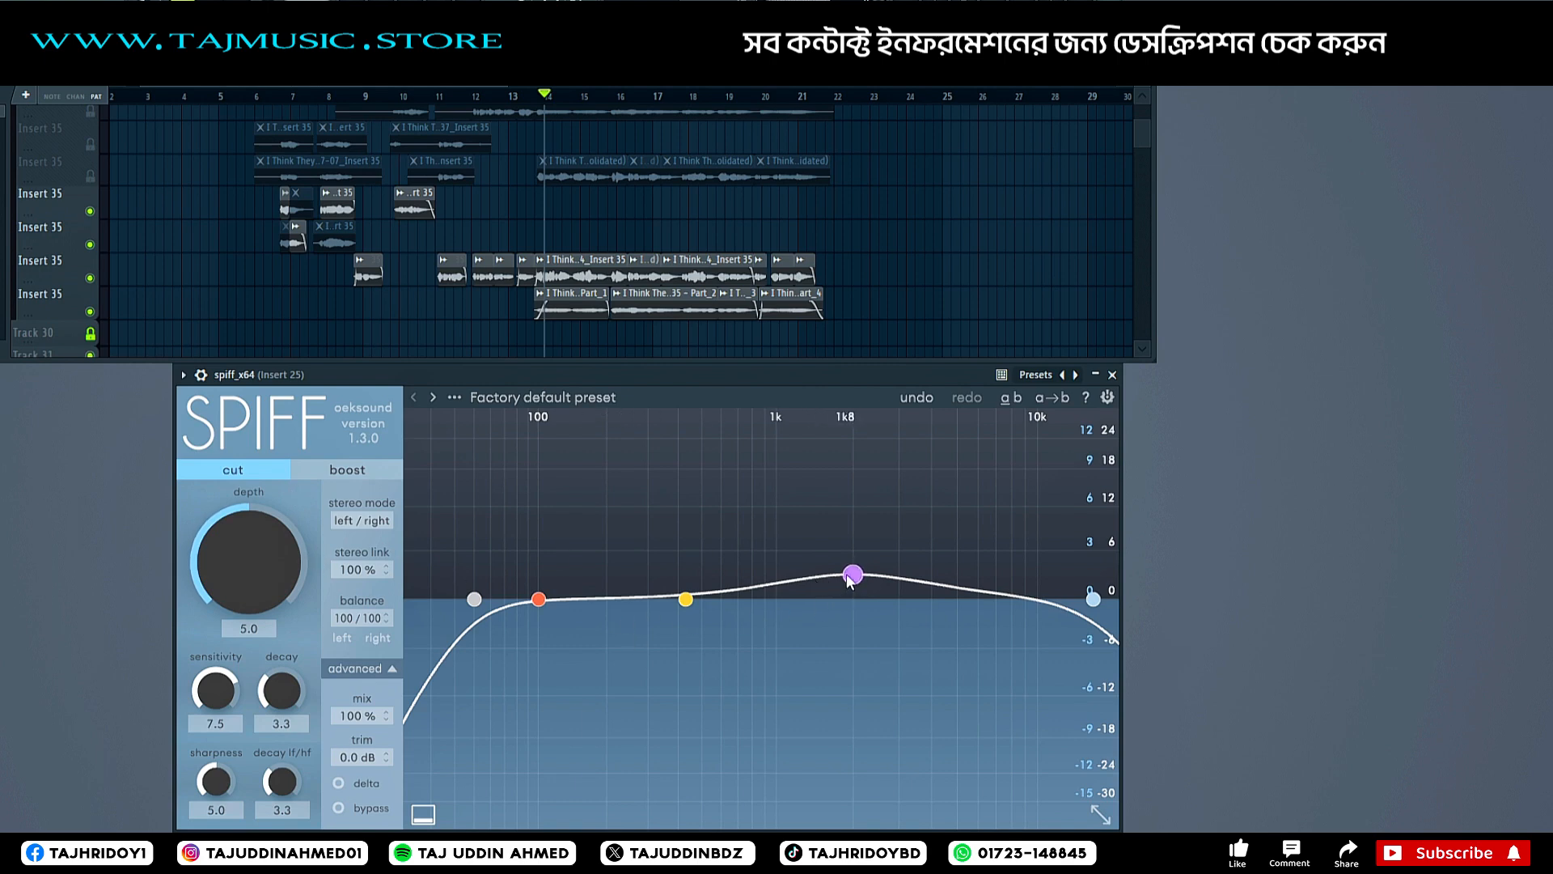
Set band 3 to about 9.3 kHz with 18 dB sensitivity and a Q of 0.1, and turn on delta monitoring.
left_click_drag(853, 575, 1029, 470)
scroll(1025, 473, "down", 4)
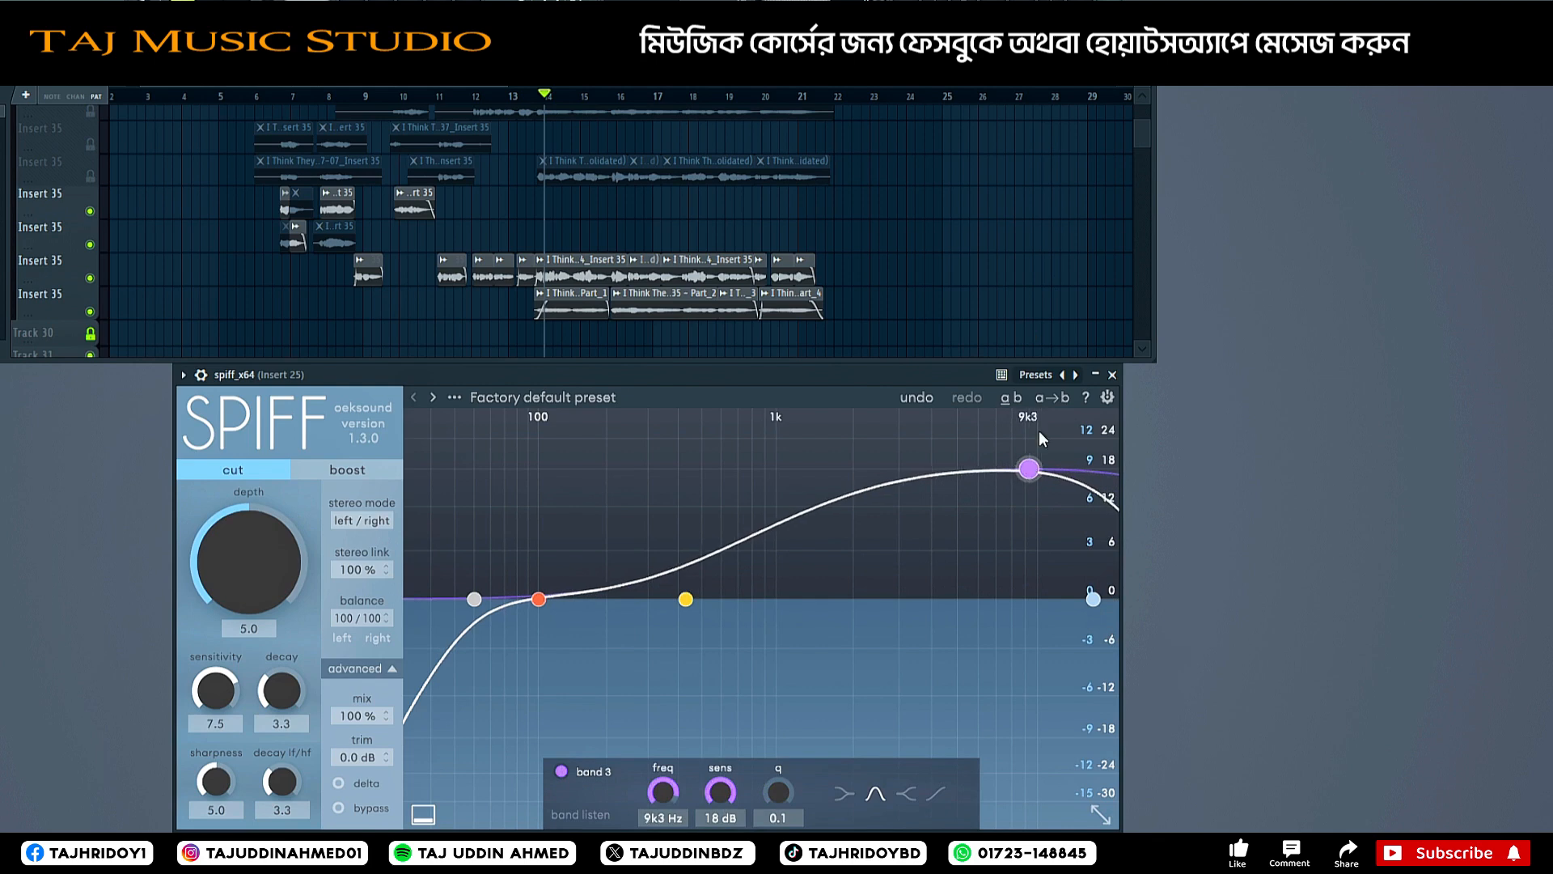
left_click(340, 783)
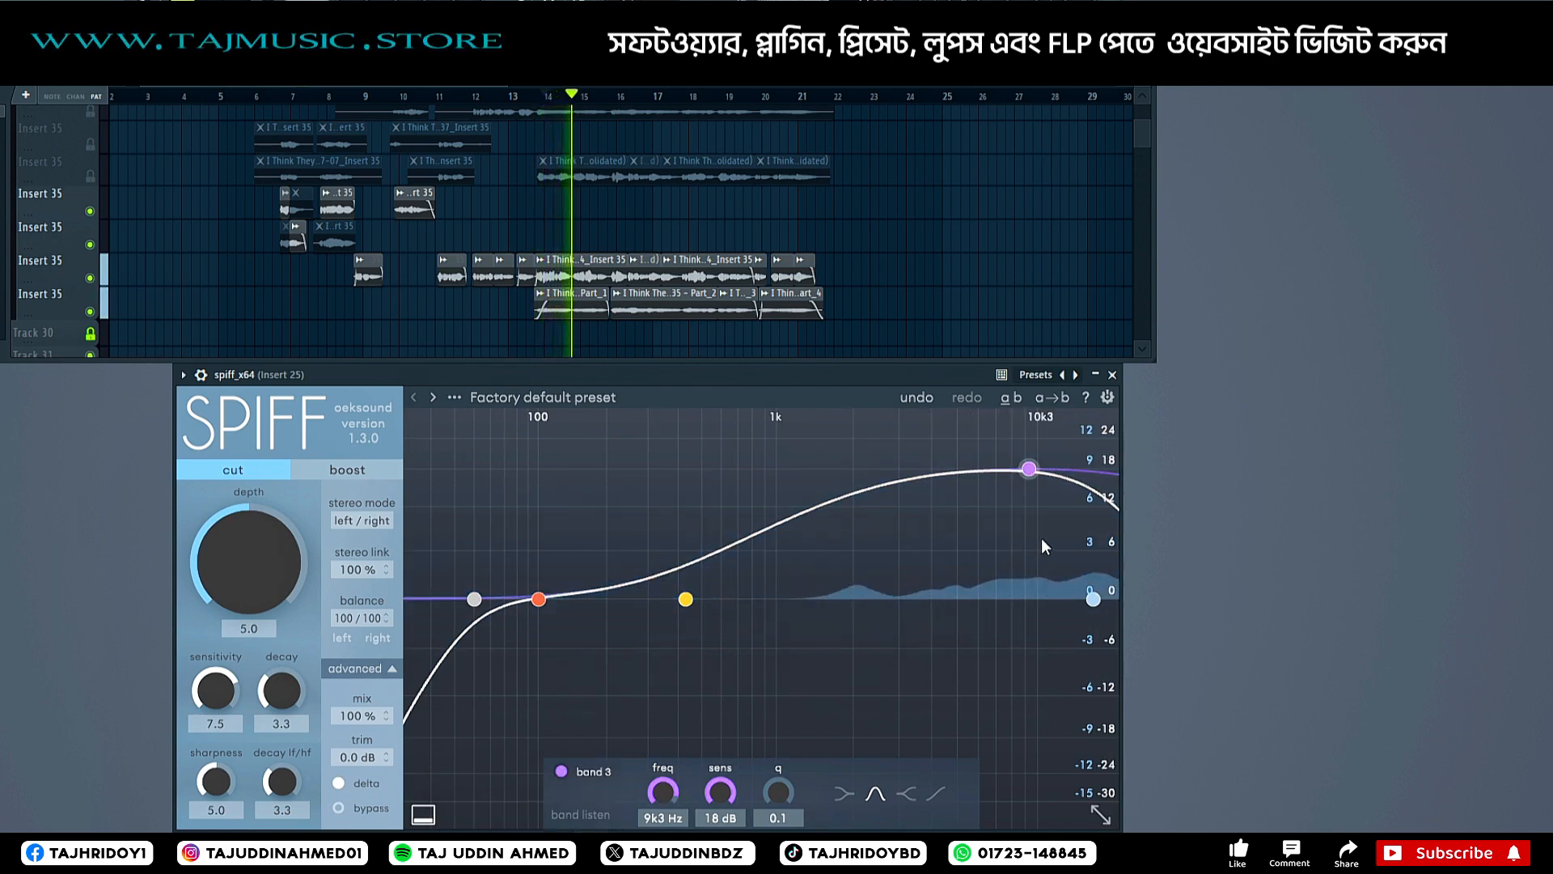
Raise the depth to 8.3 and move band 3 to about 19.2 kHz during playback.
scroll(265, 576, "up", 5)
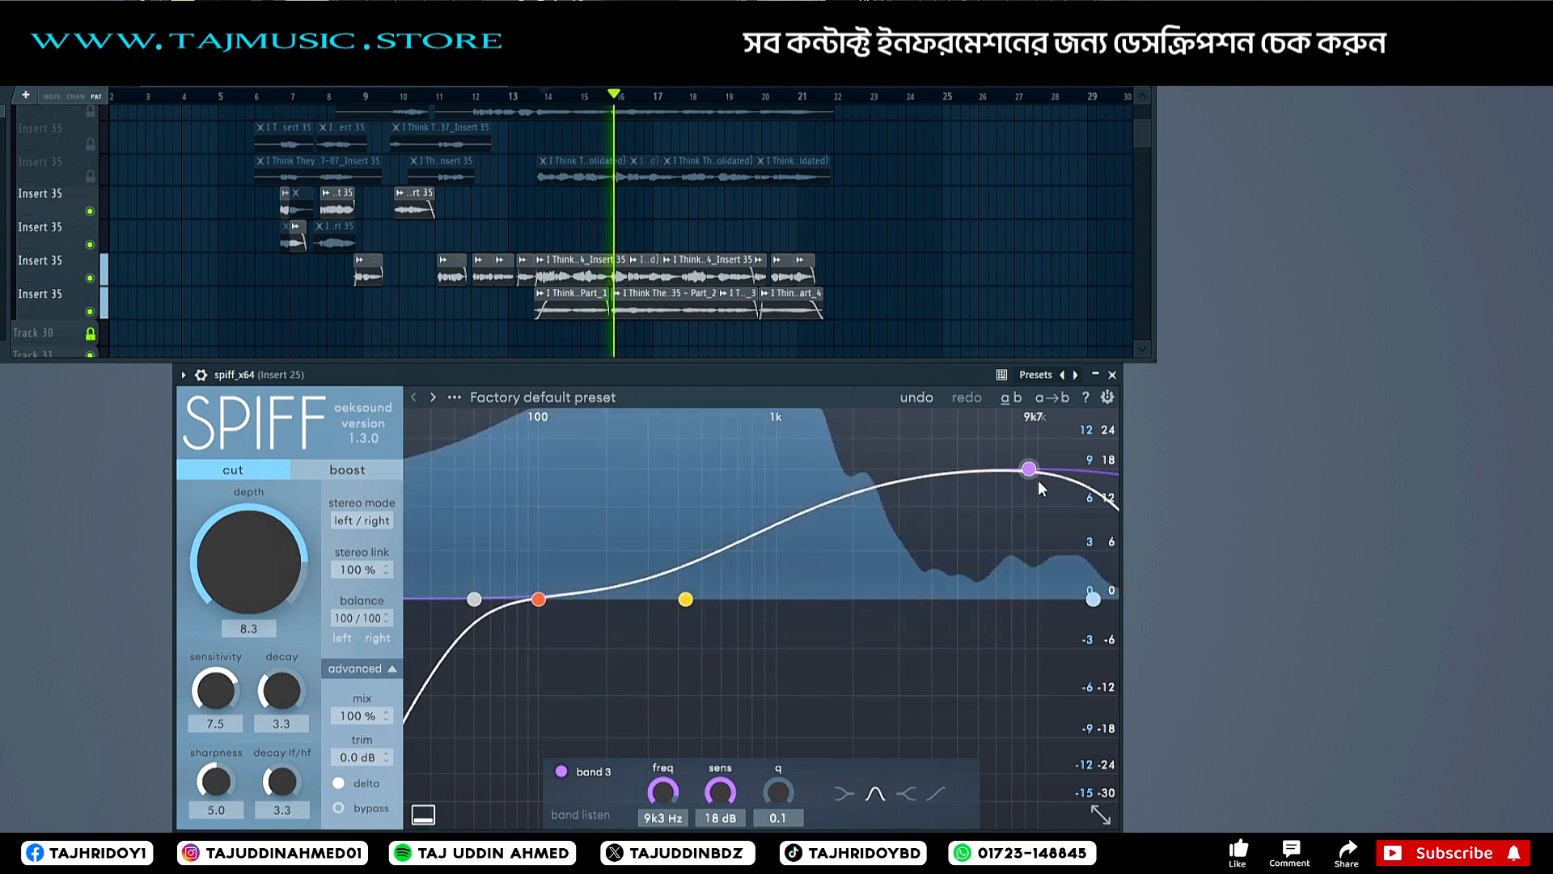
left_click_drag(1028, 469, 1114, 430)
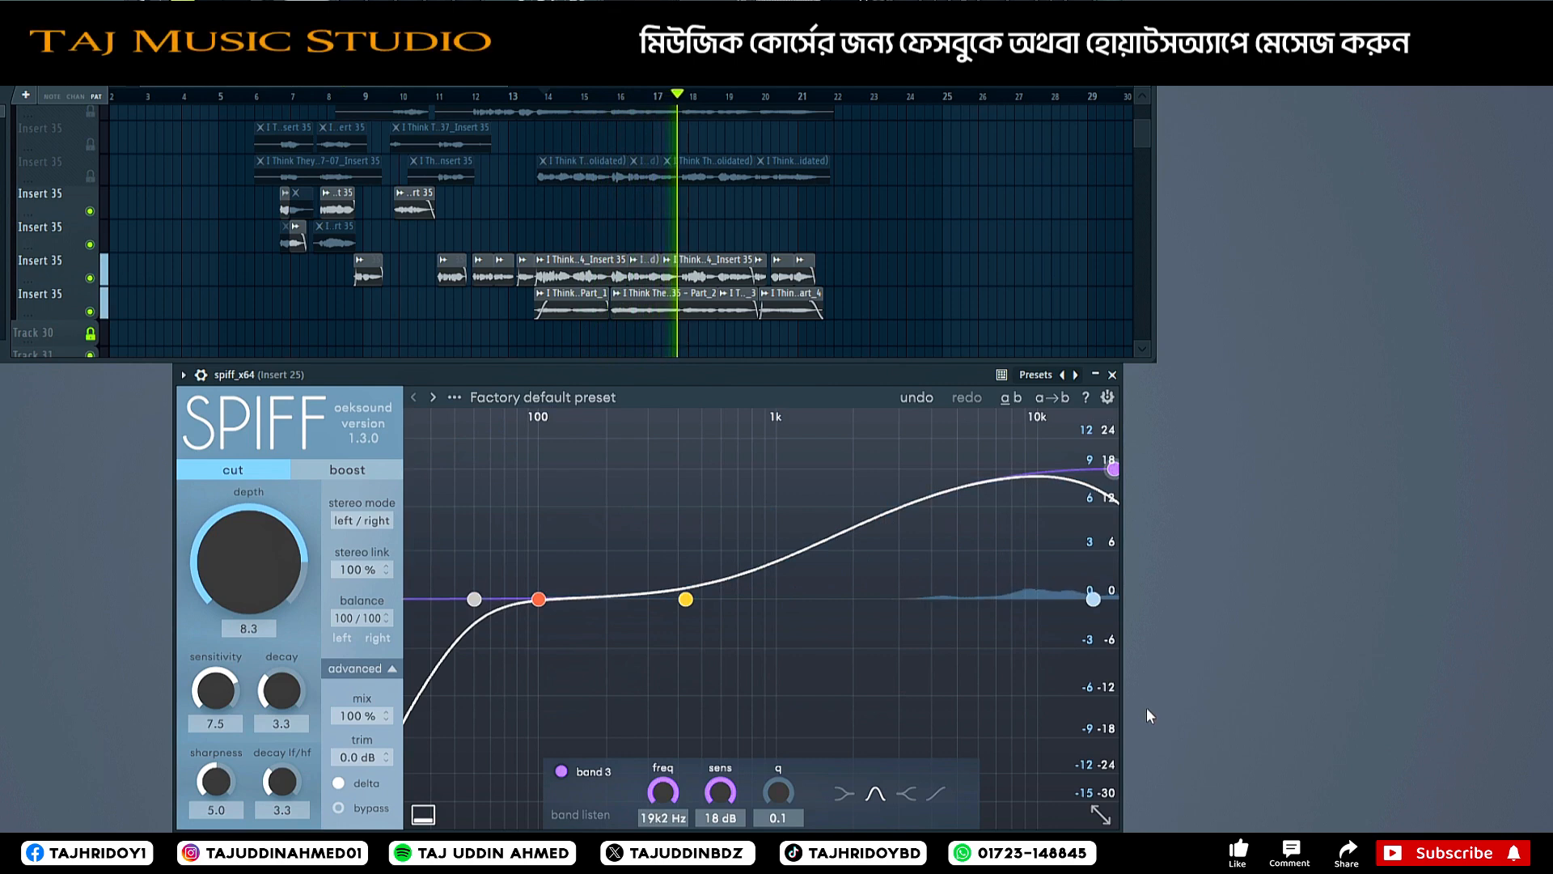
key("space")
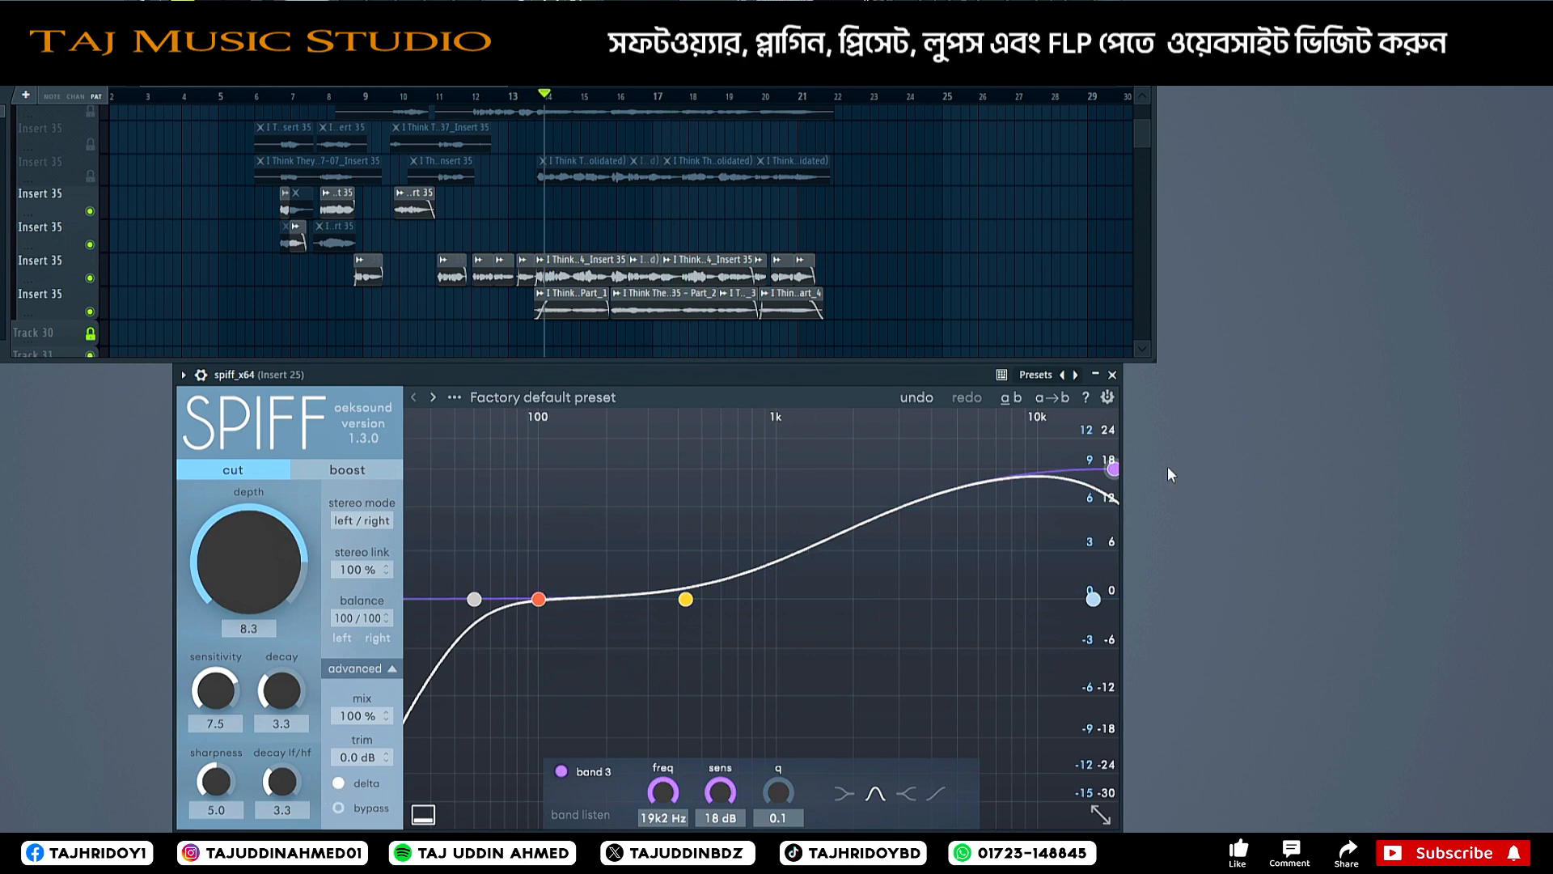
Play the vocal section with delta monitoring on and again with it off to compare the removed and processed sound.
key("space")
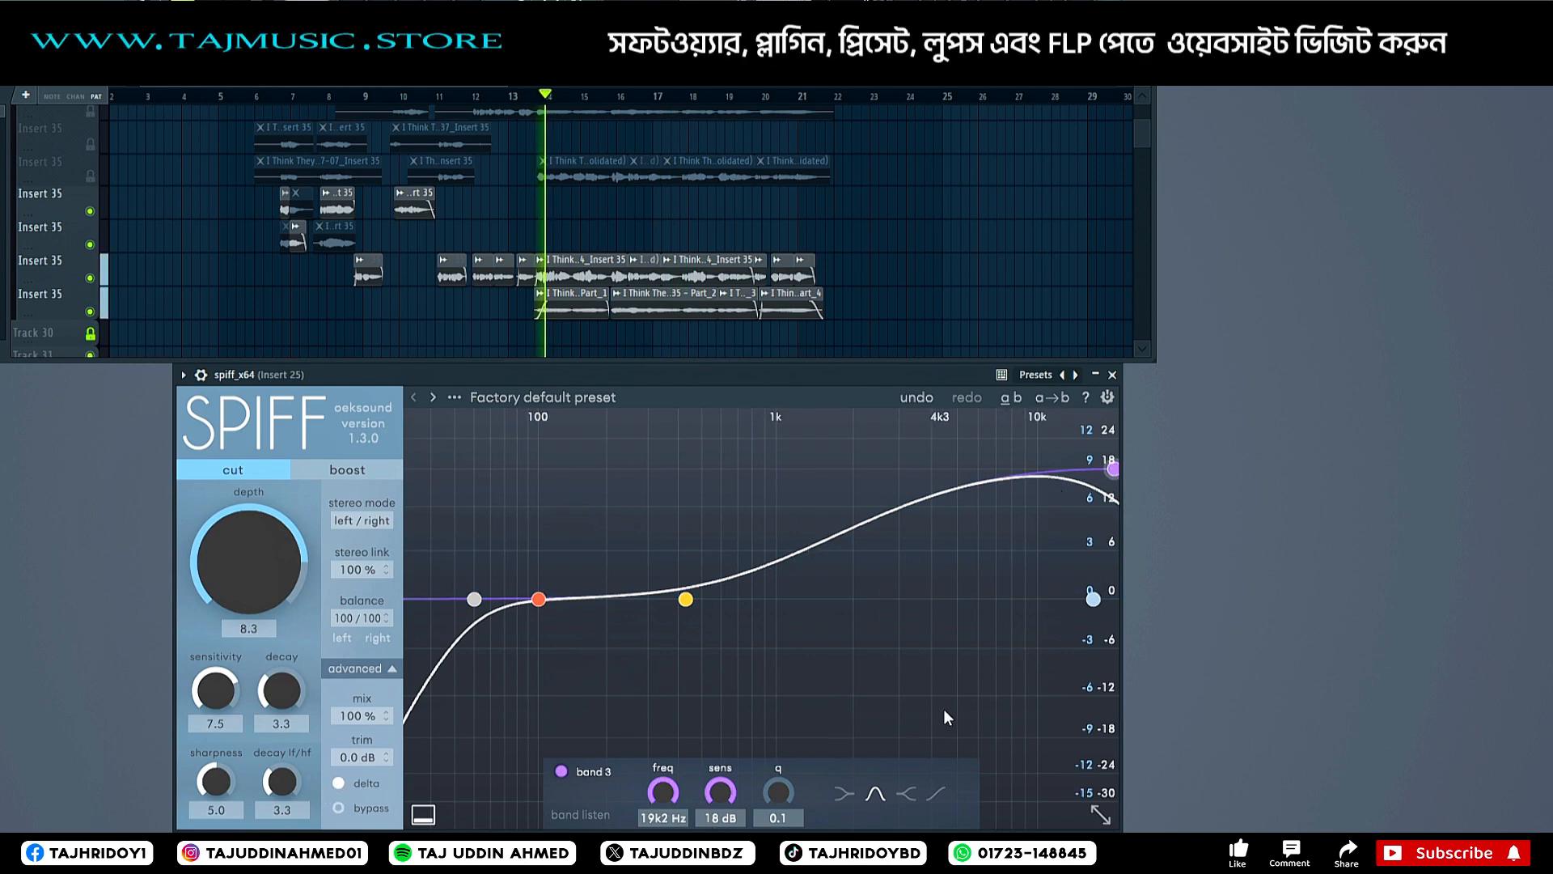
key("space")
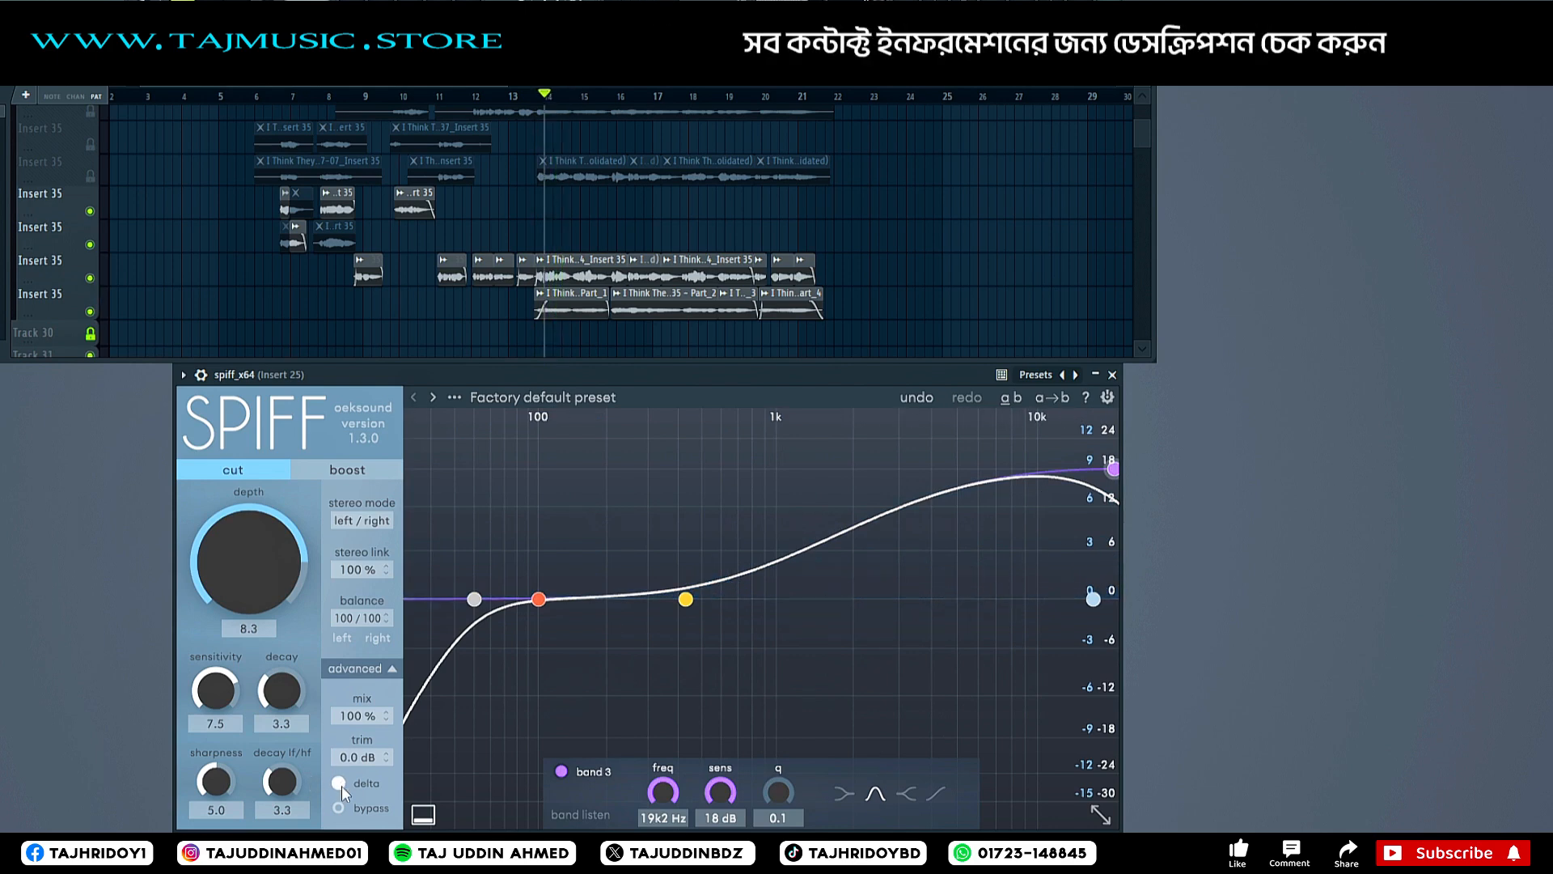
key("space")
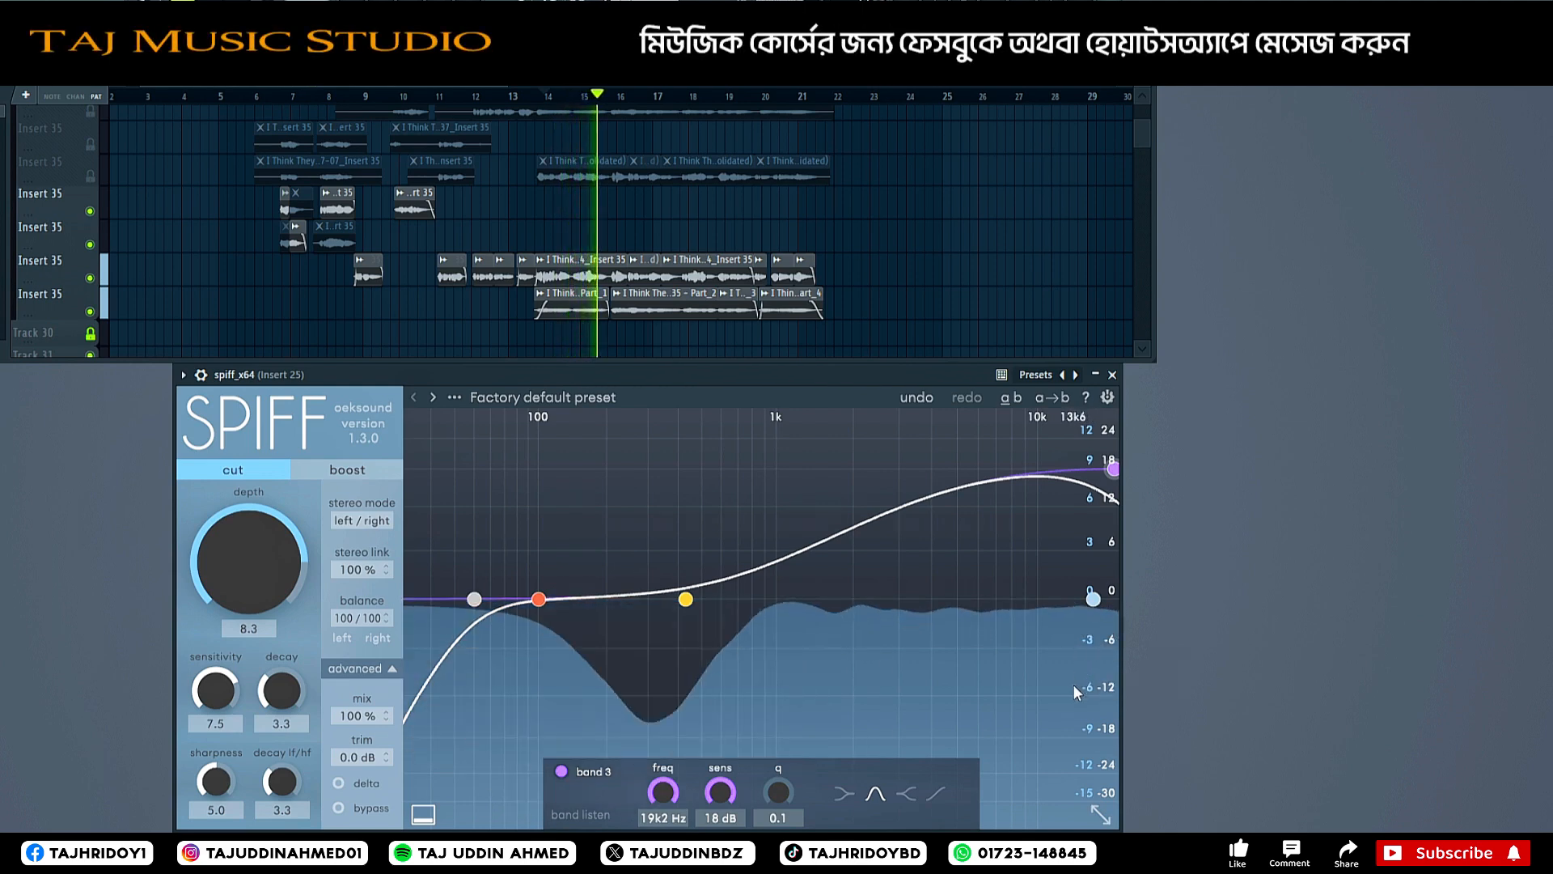
key("space")
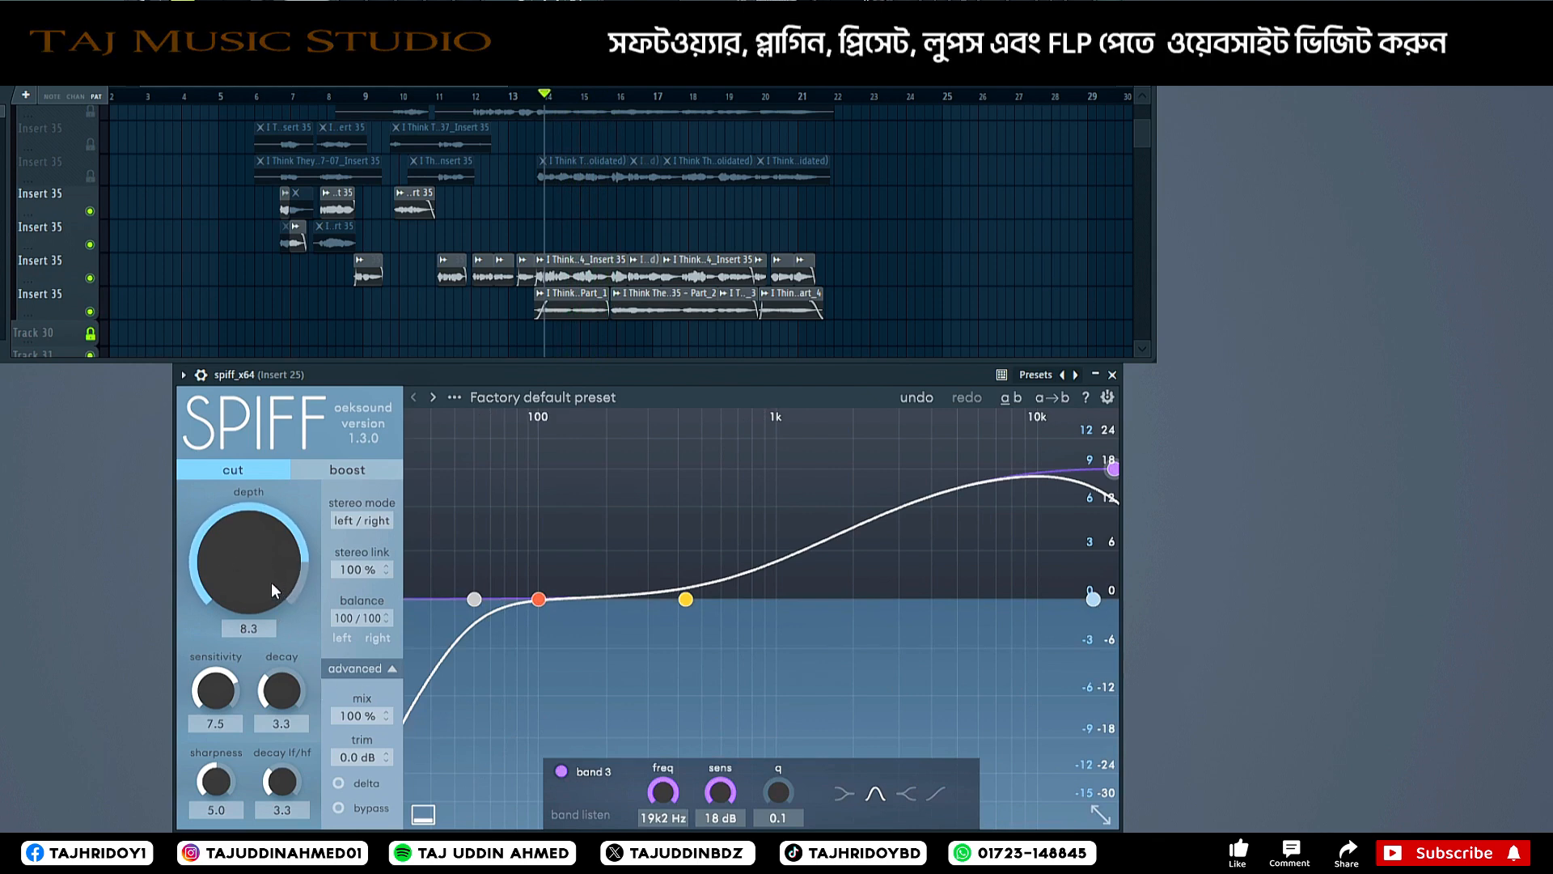
Raise the depth to its maximum of 10.0 and bring it back down to 5.6.
left_click_drag(258, 608, 283, 469)
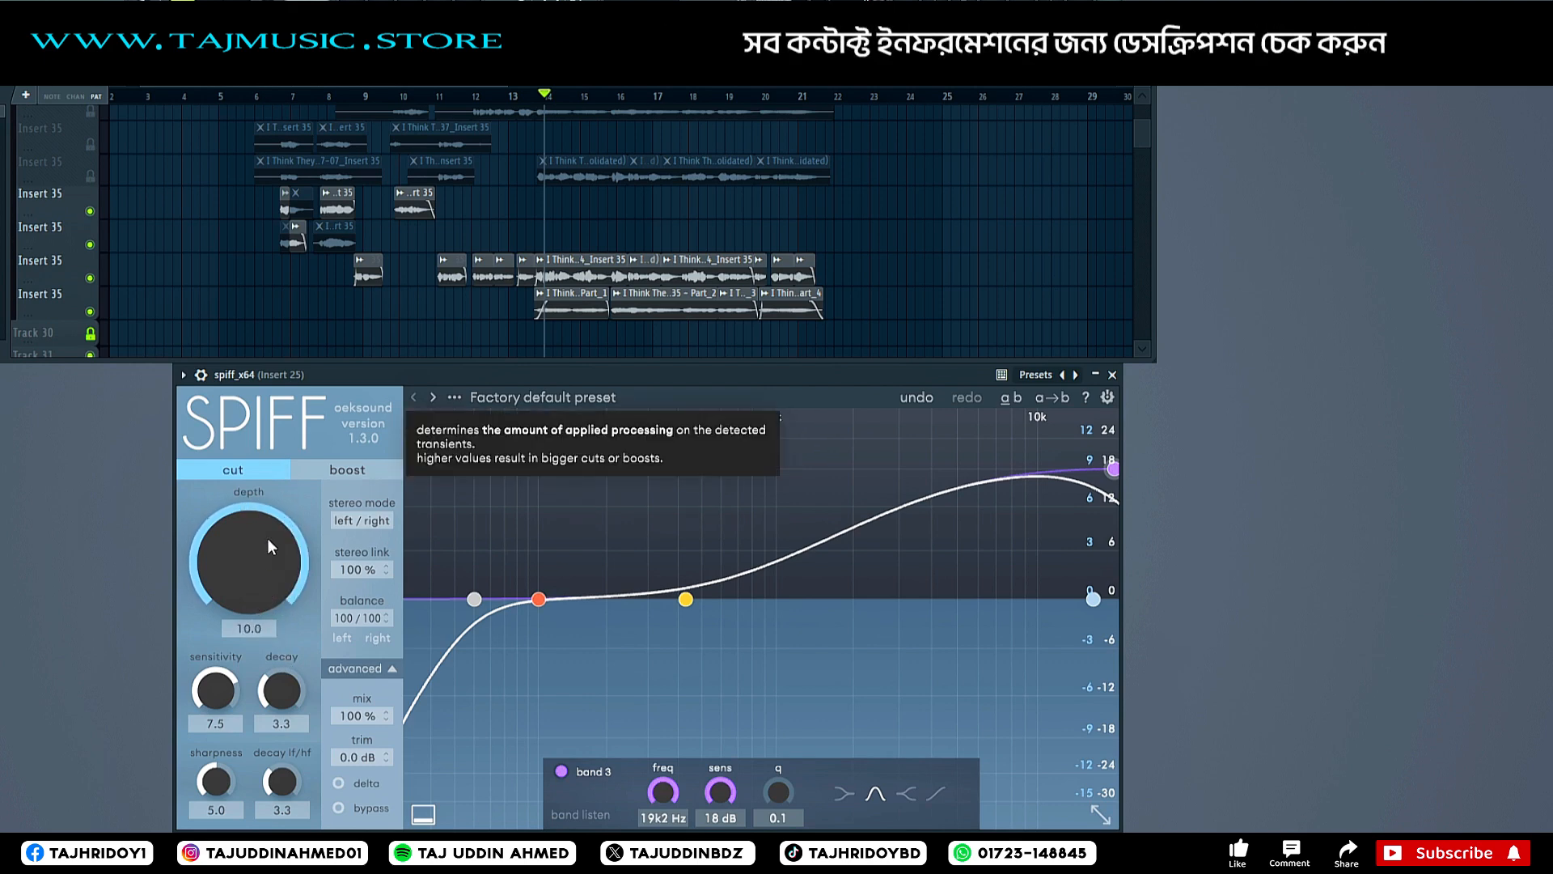
mouse_move(269, 547)
left_mouse_down()
mouse_move(256, 566)
mouse_move(235, 530)
mouse_move(271, 724)
mouse_move(245, 594)
mouse_move(254, 547)
mouse_move(262, 650)
mouse_move(256, 540)
left_mouse_up()
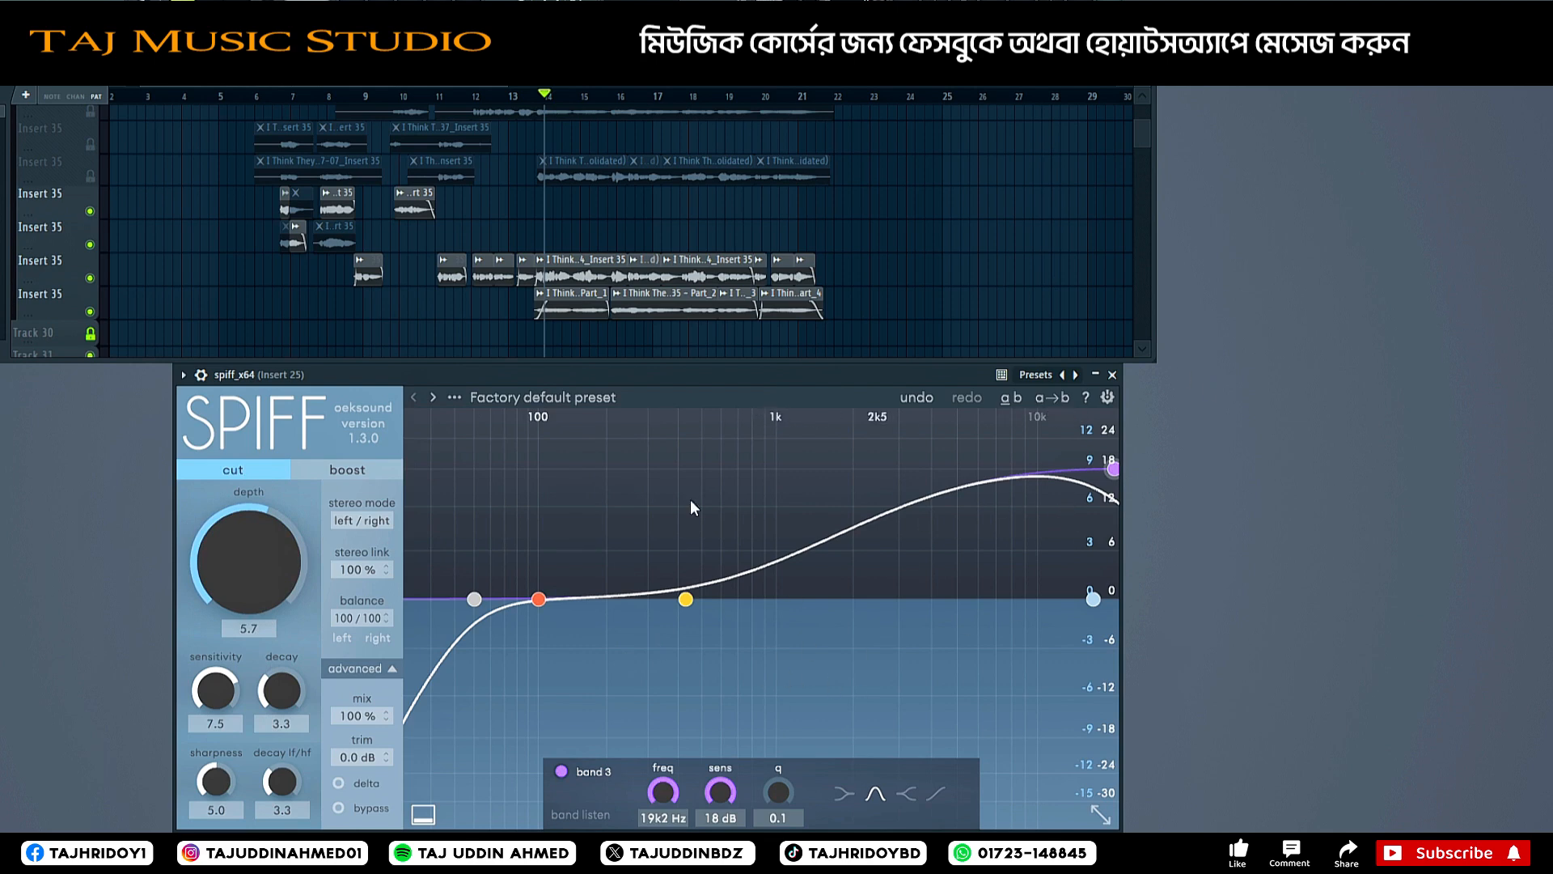
mouse_move(284, 557)
left_mouse_down()
mouse_move(277, 521)
mouse_move(283, 555)
mouse_move(292, 533)
left_mouse_up()
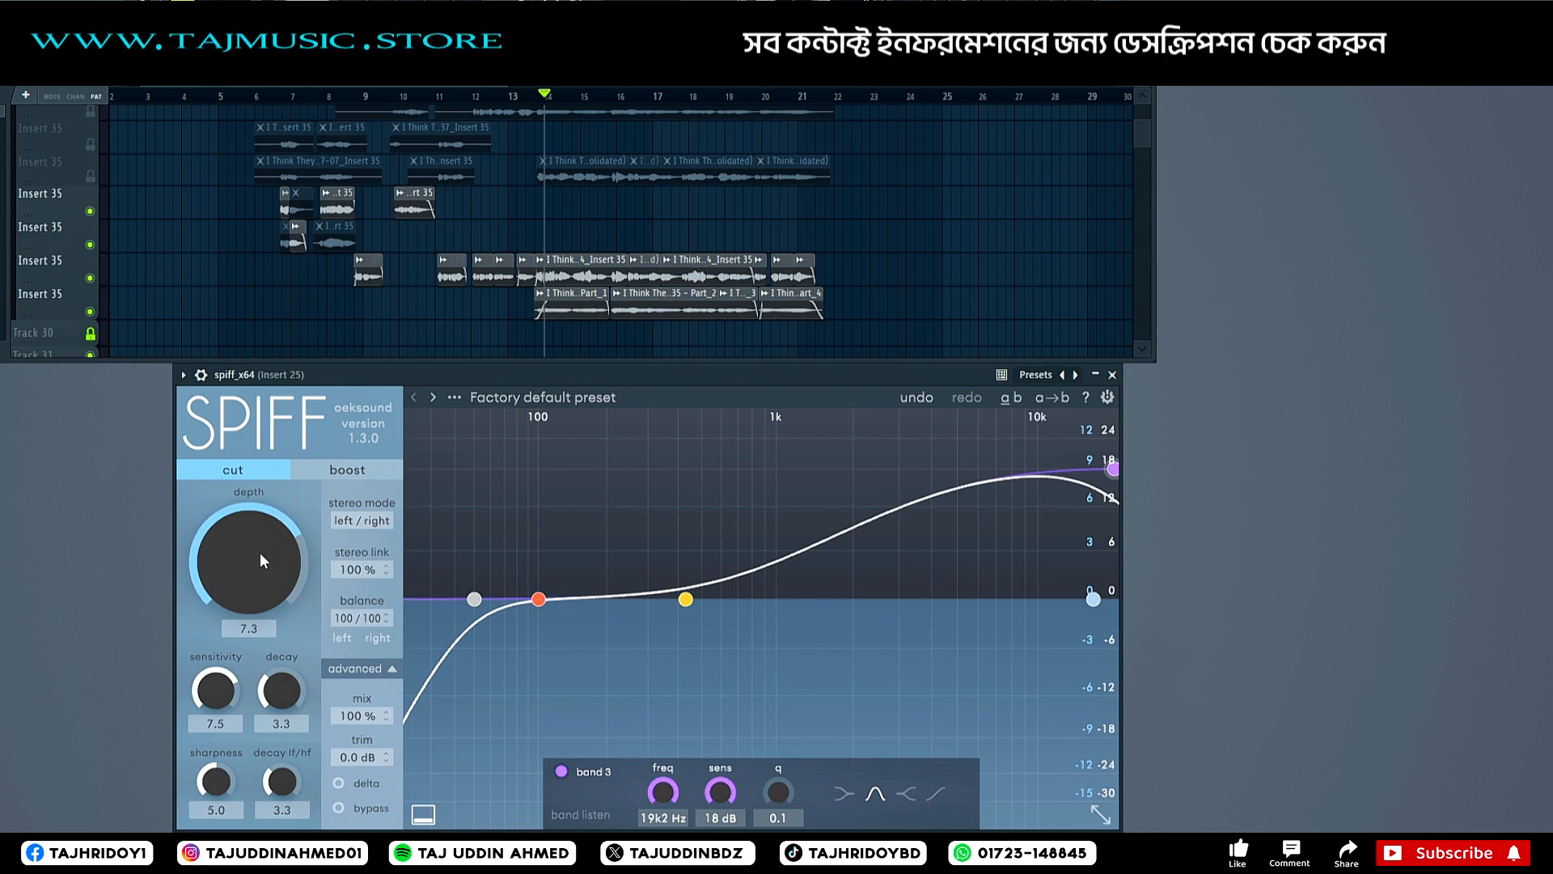
left_click_drag(260, 552, 273, 576)
Set the sensitivity to 10.0 and turn on delta monitoring while auditioning the vocal section.
key("space")
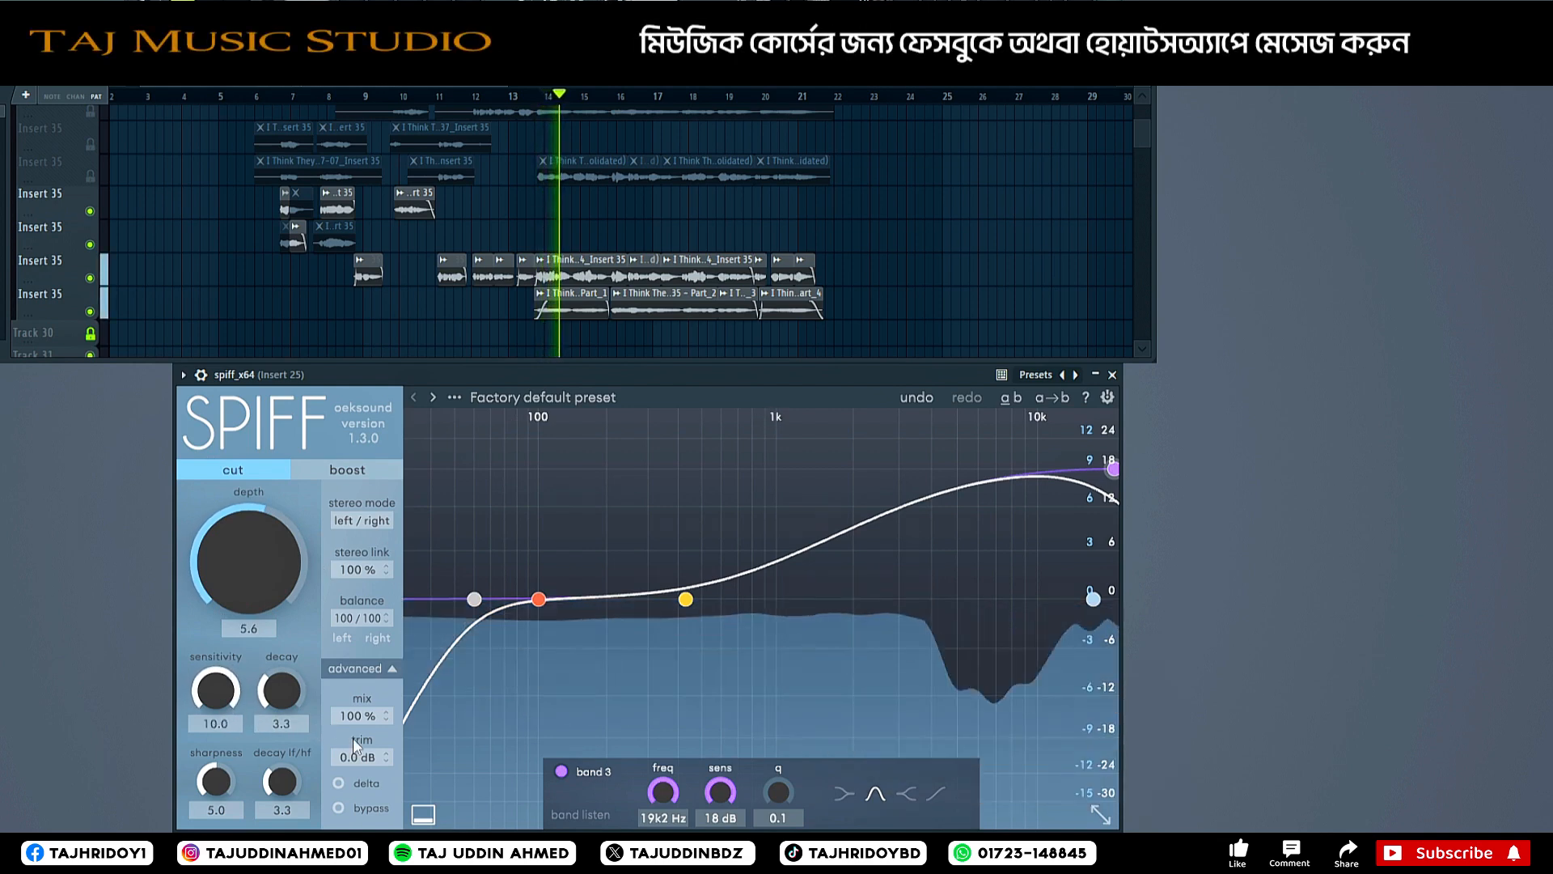
left_click(340, 783)
left_click_drag(227, 696, 236, 648)
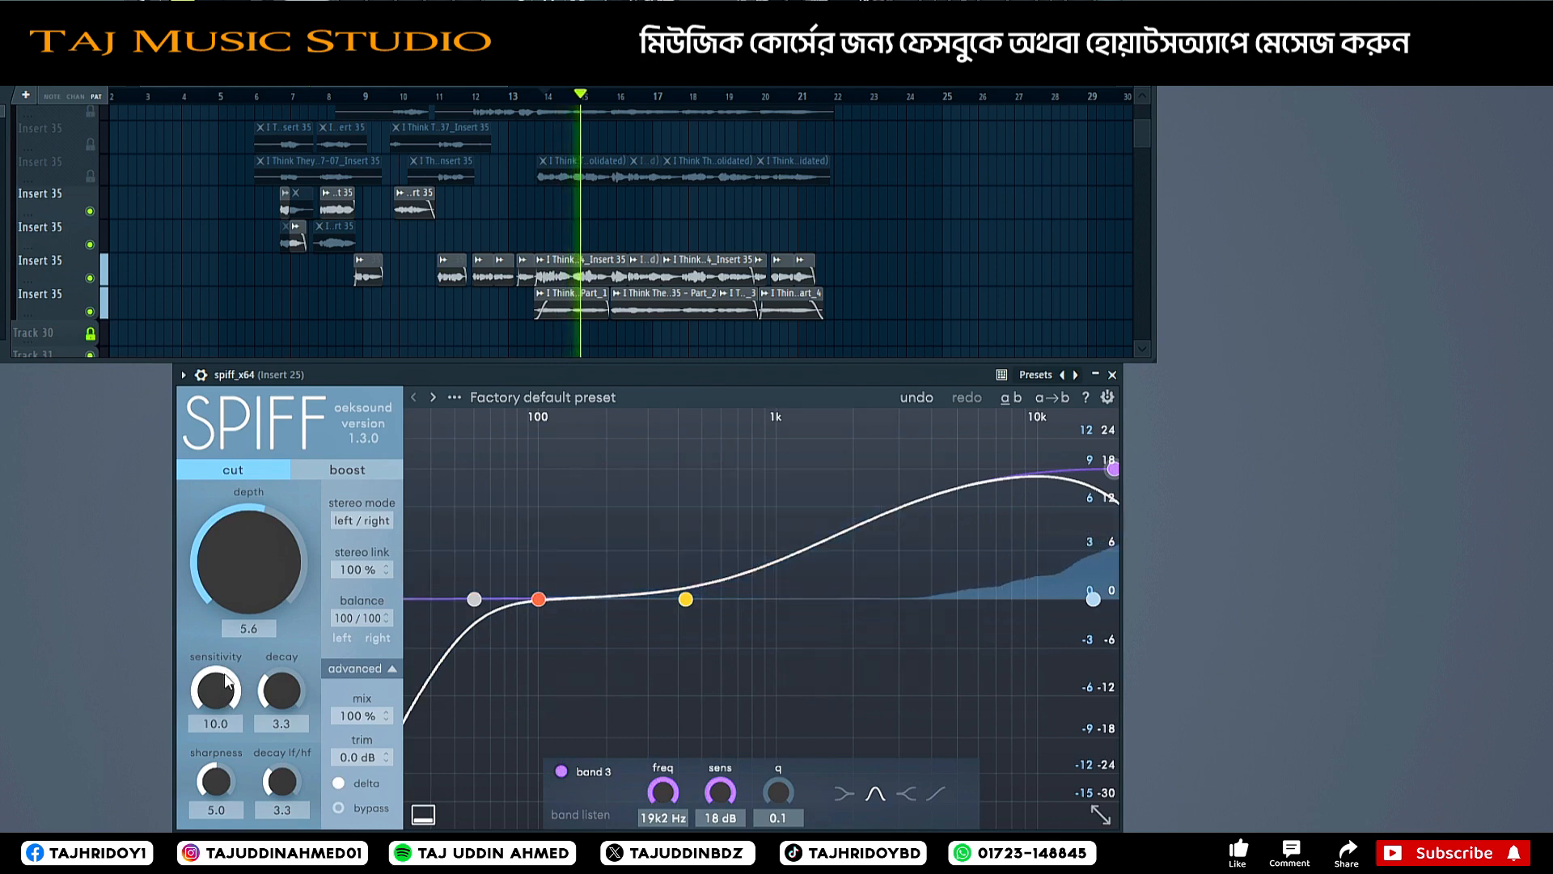
key("space")
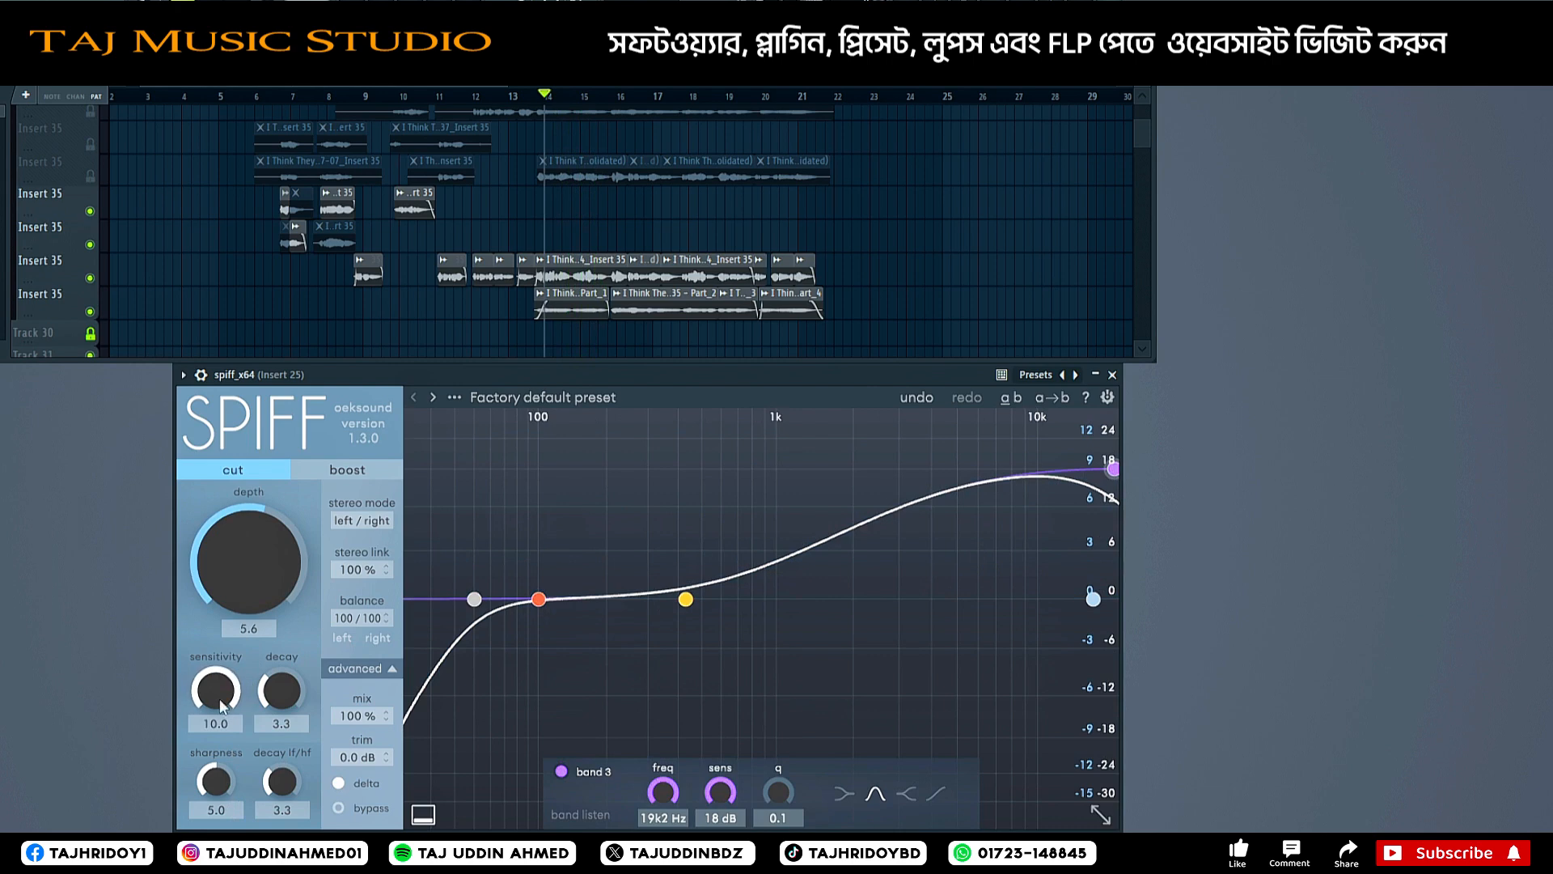
Set the sensitivity to 8.8, the sharpness to 7.8 and the depth to 8.0 while auditioning the vocal section.
left_click_drag(222, 705, 222, 745)
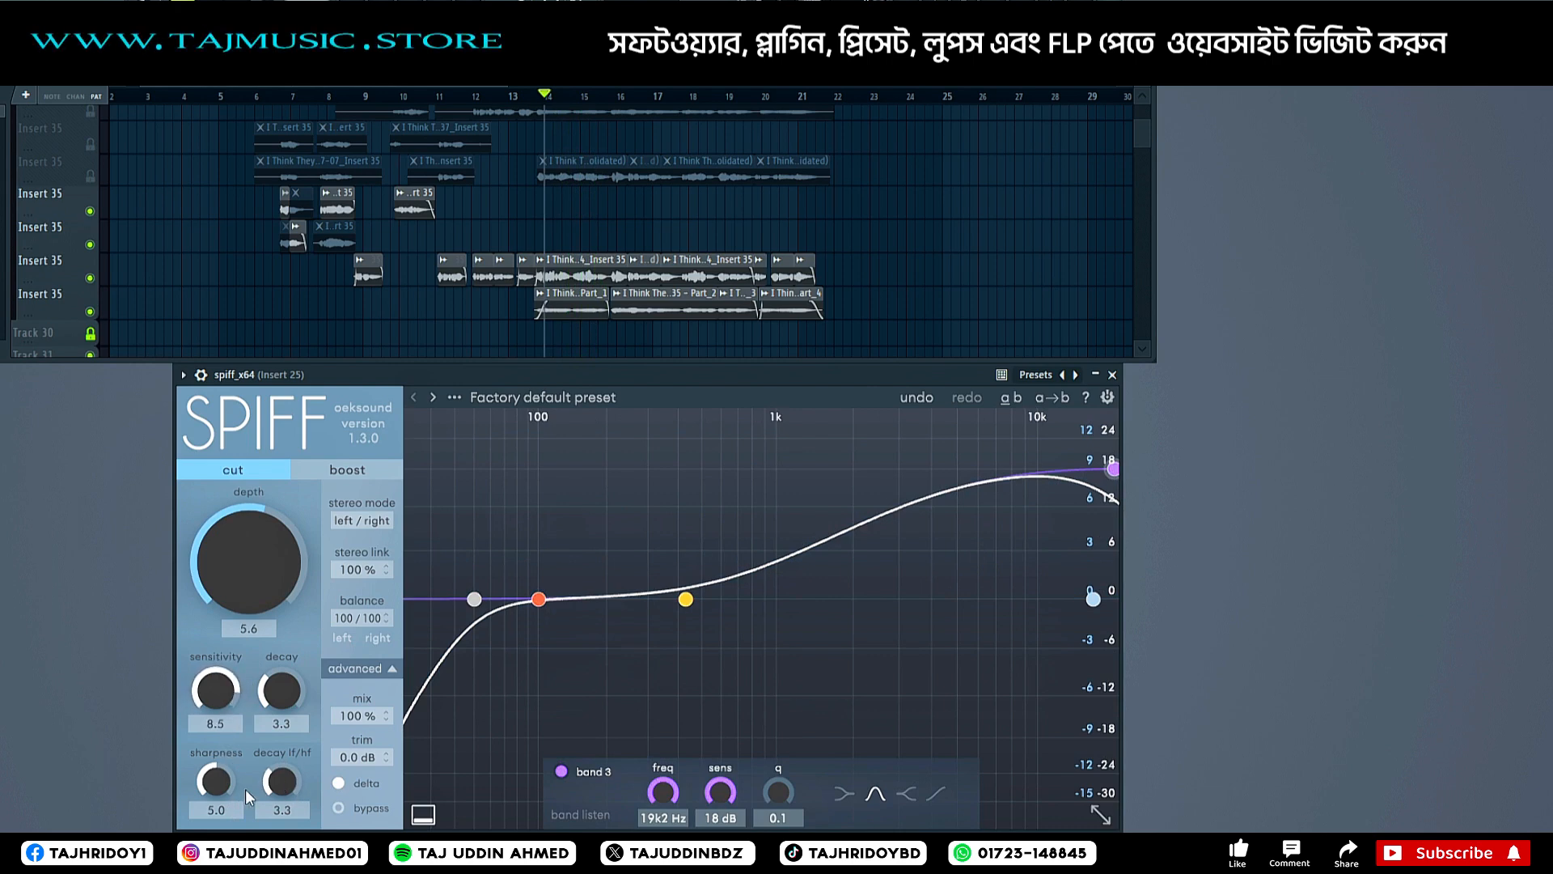
left_click_drag(212, 780, 223, 751)
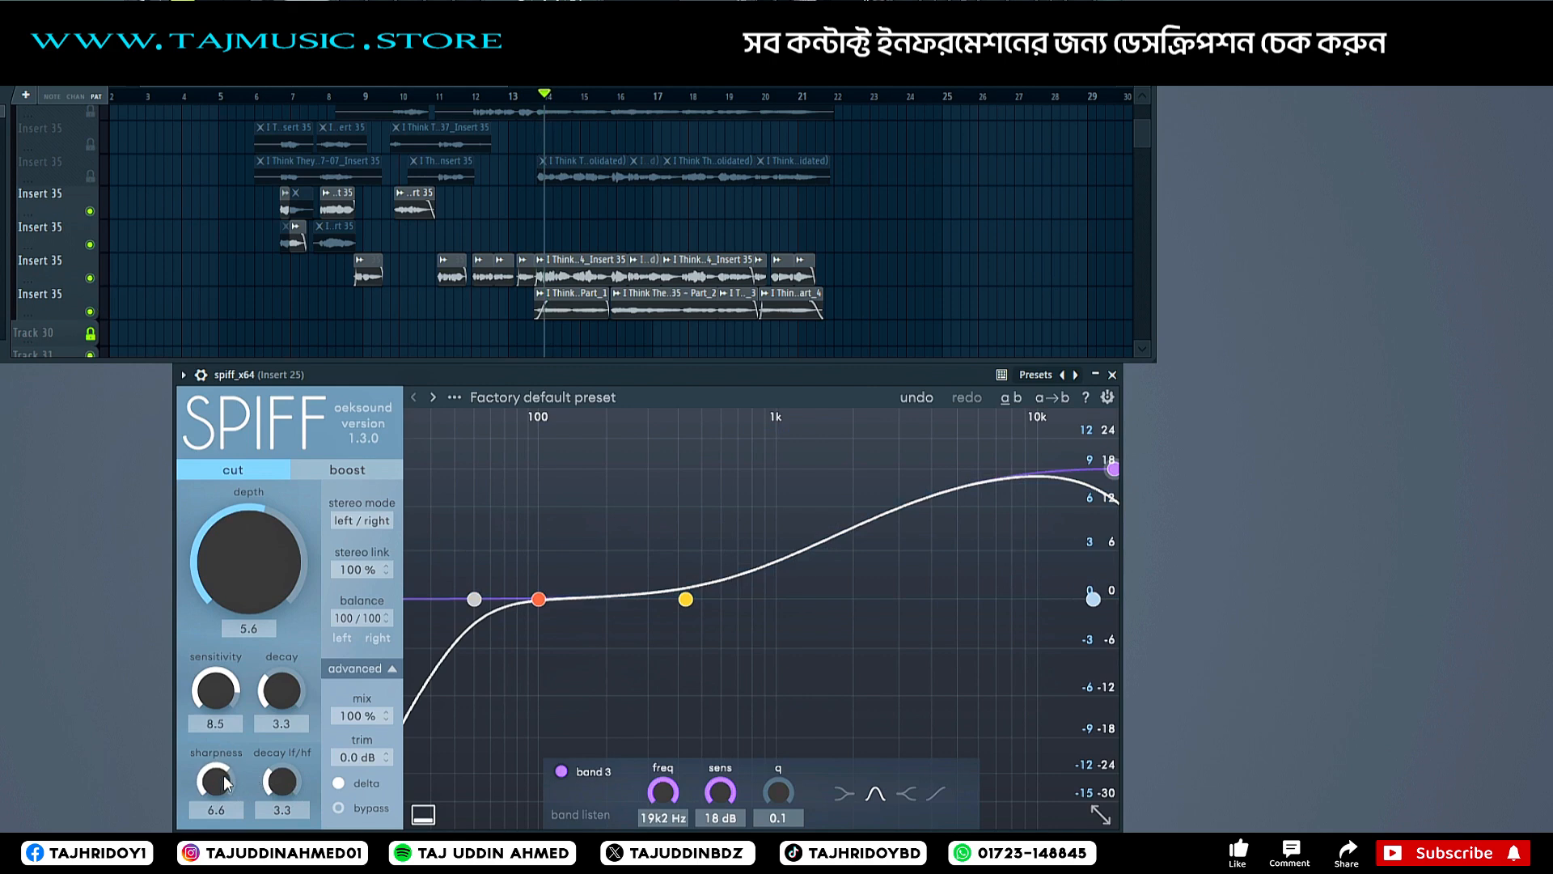
key("space")
left_click_drag(219, 796, 225, 762)
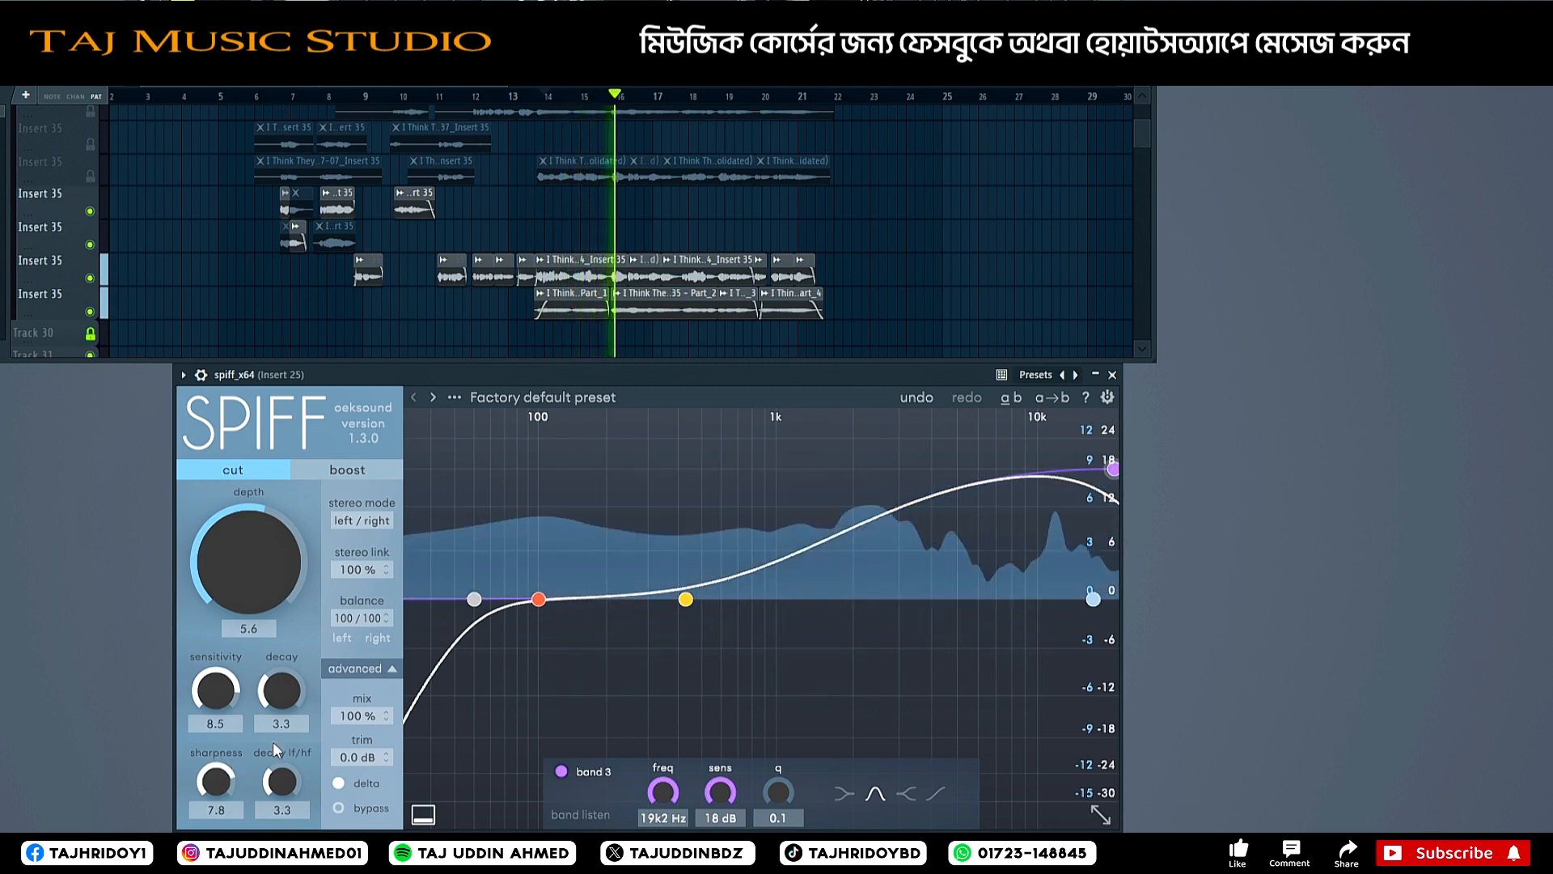
left_click_drag(223, 692, 224, 685)
left_click_drag(249, 567, 251, 530)
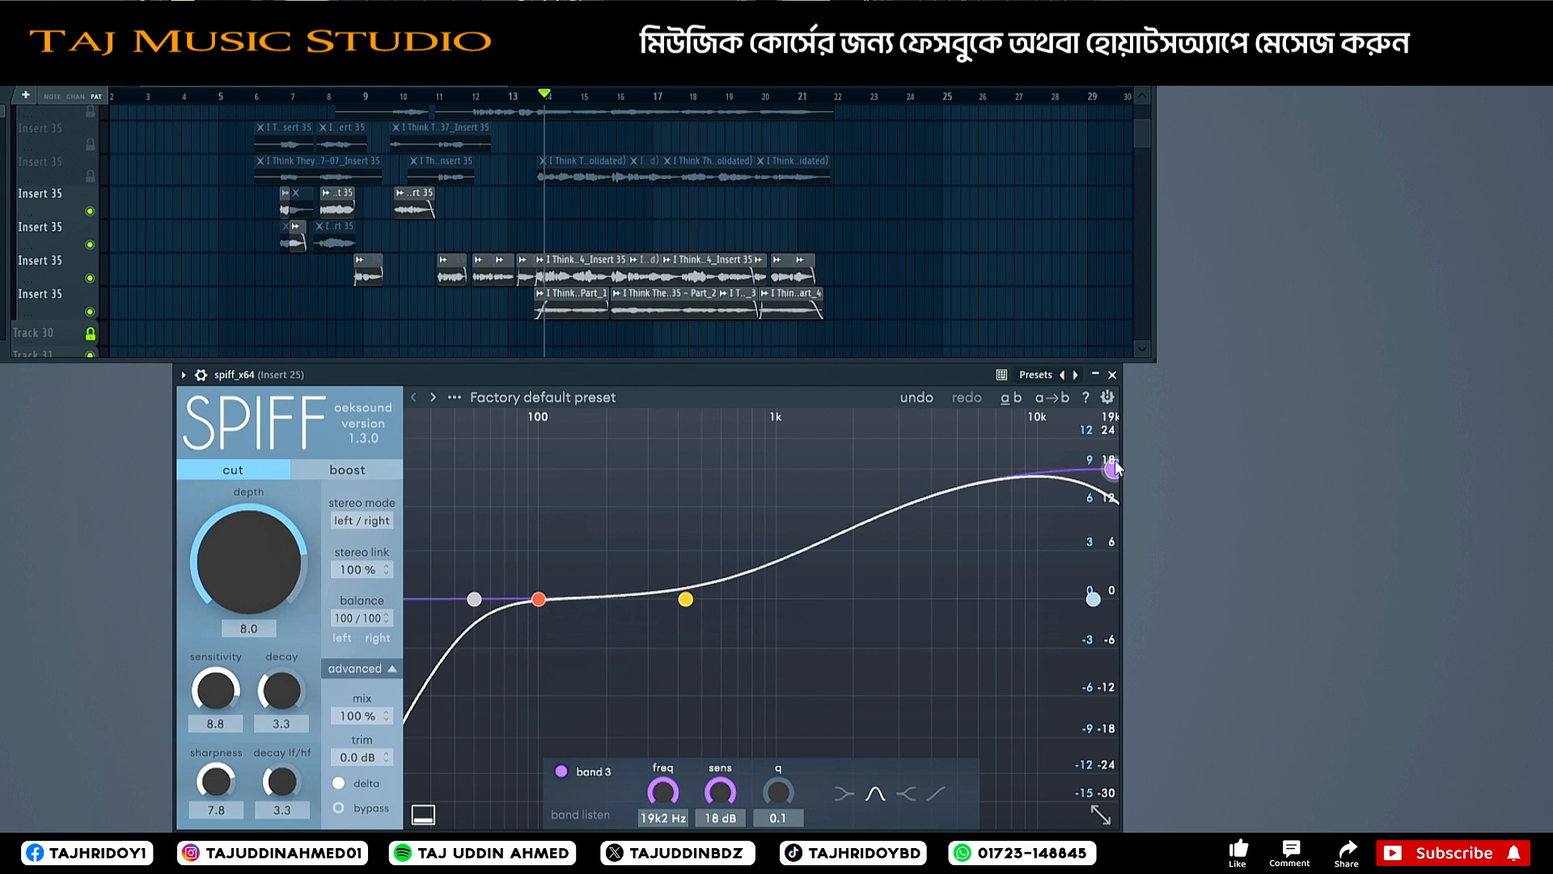
Set band 3 to about 8 kHz with 13 dB sensitivity and band 2 to about 426 Hz with 0.2 dB sensitivity.
mouse_move(1115, 461)
left_mouse_down()
mouse_move(1095, 465)
mouse_move(1100, 486)
mouse_move(1055, 467)
mouse_move(1130, 449)
left_mouse_up()
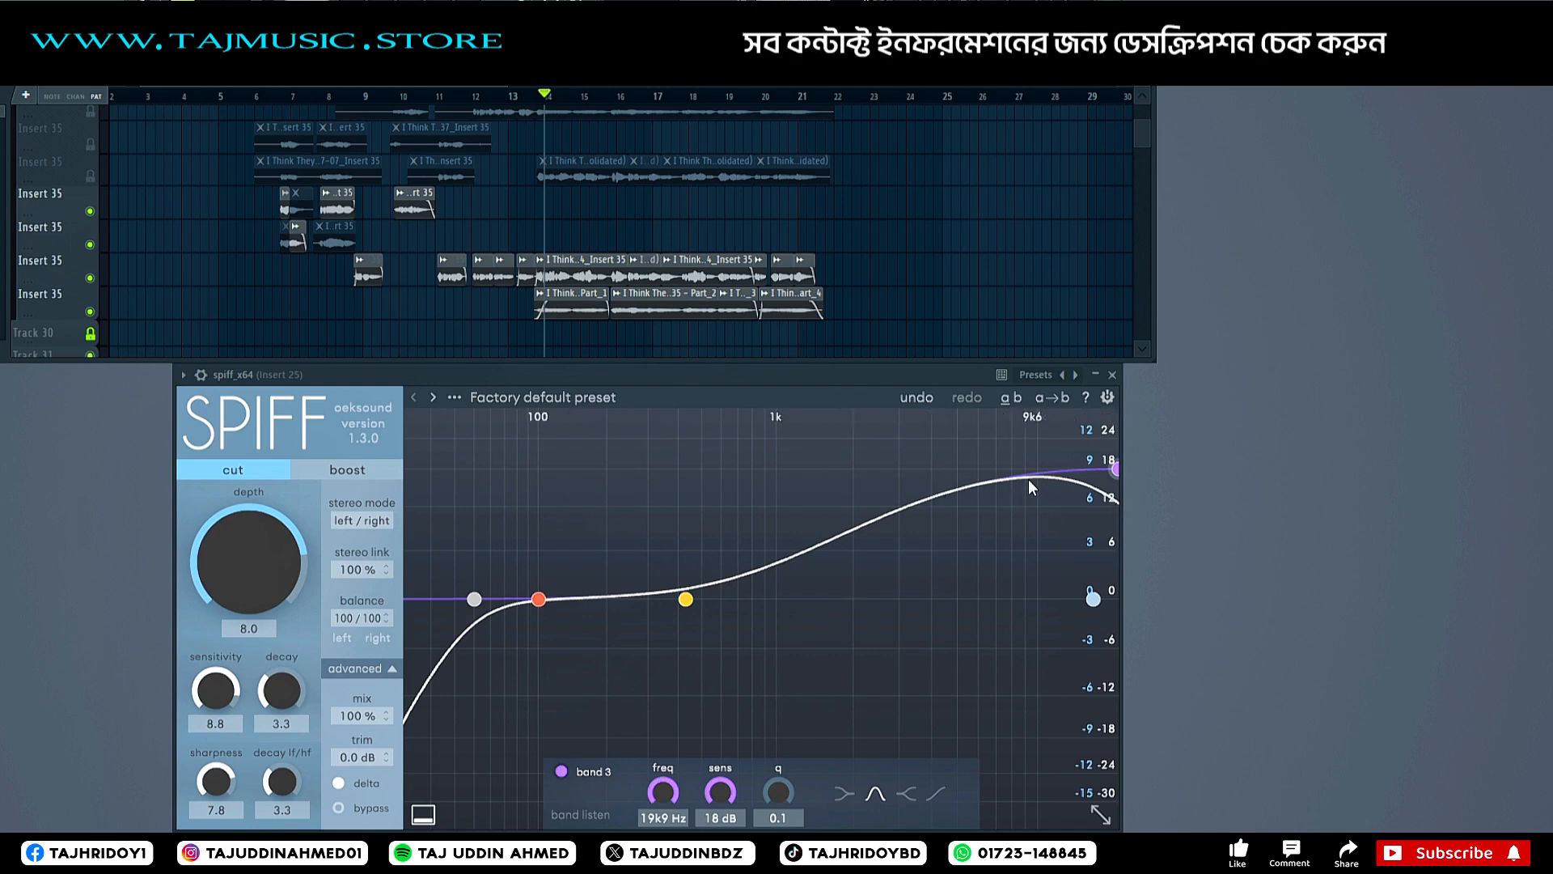
left_click_drag(1135, 463, 968, 571)
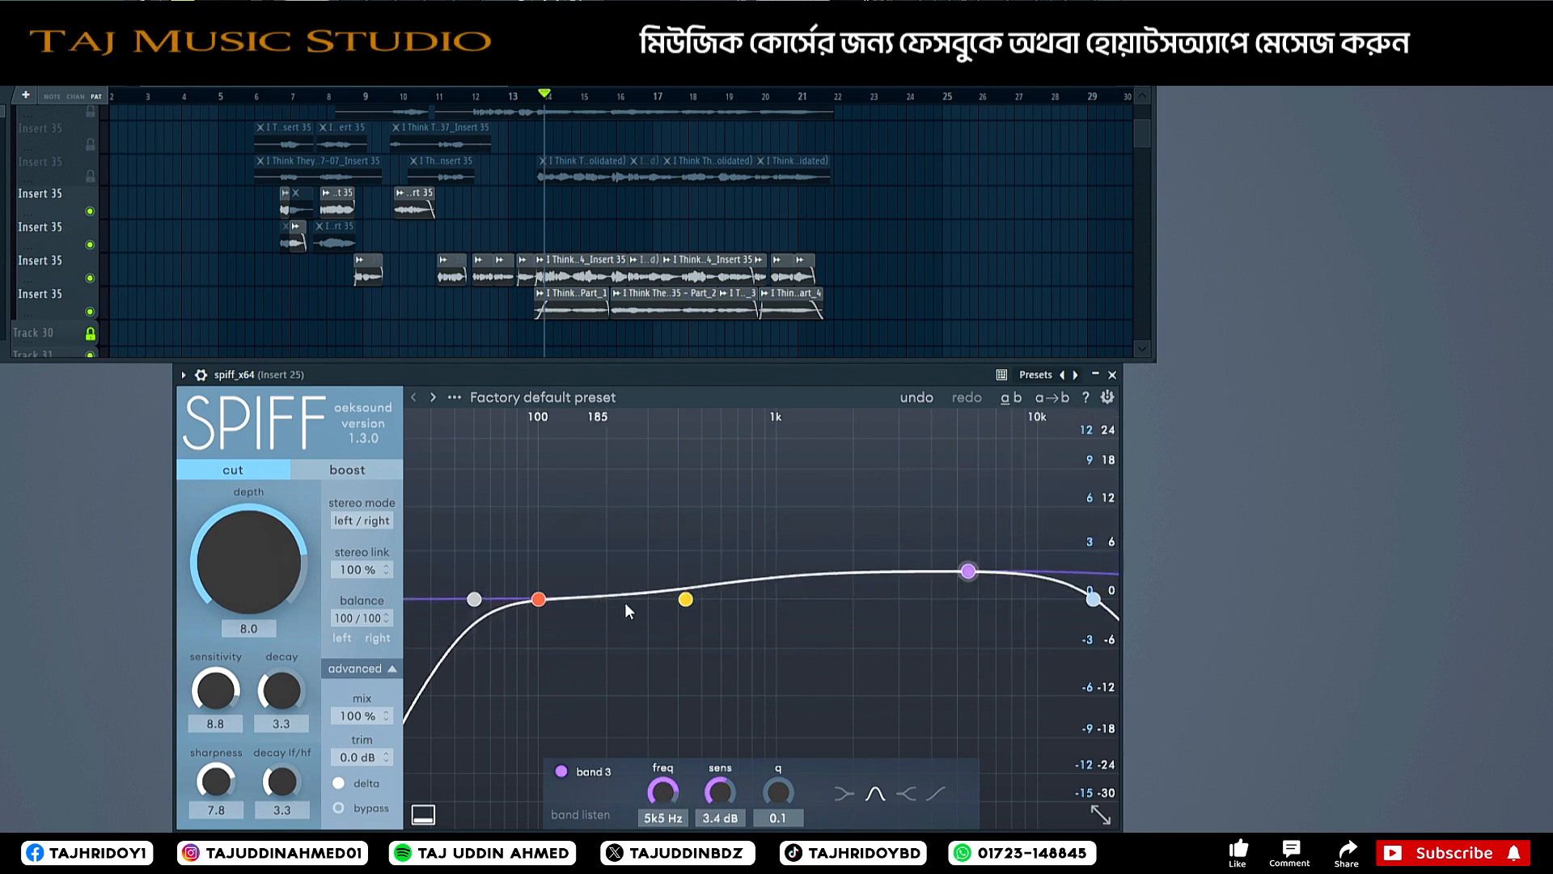
mouse_move(686, 598)
left_mouse_down()
mouse_move(645, 501)
mouse_move(687, 614)
left_mouse_up()
left_click_drag(968, 571, 1018, 467)
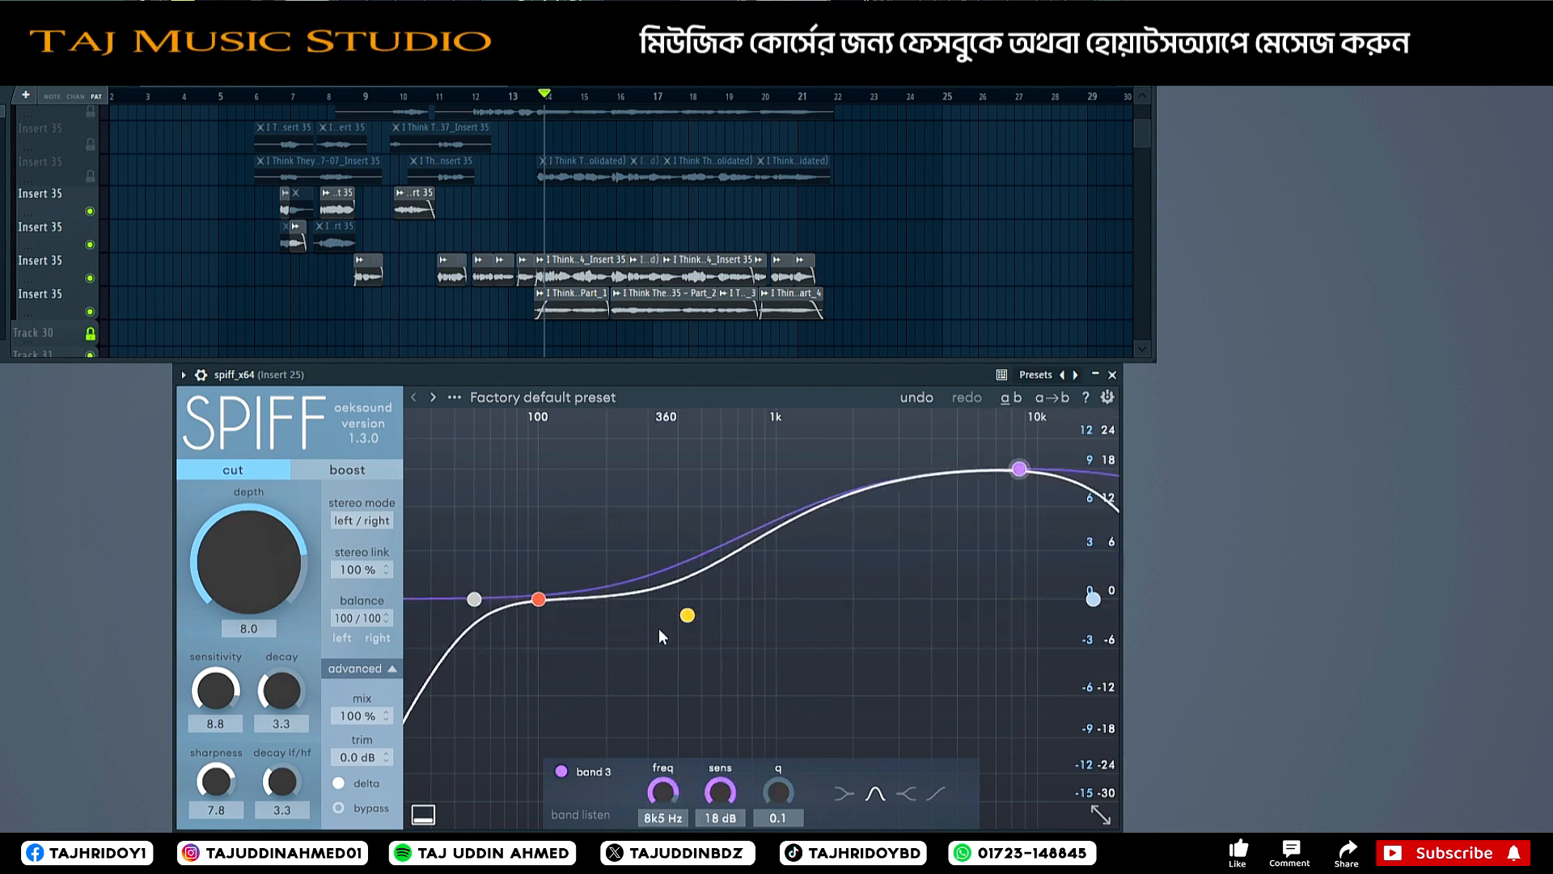
left_click(687, 615)
left_click_drag(689, 619, 690, 608)
left_click_drag(1019, 468, 1011, 501)
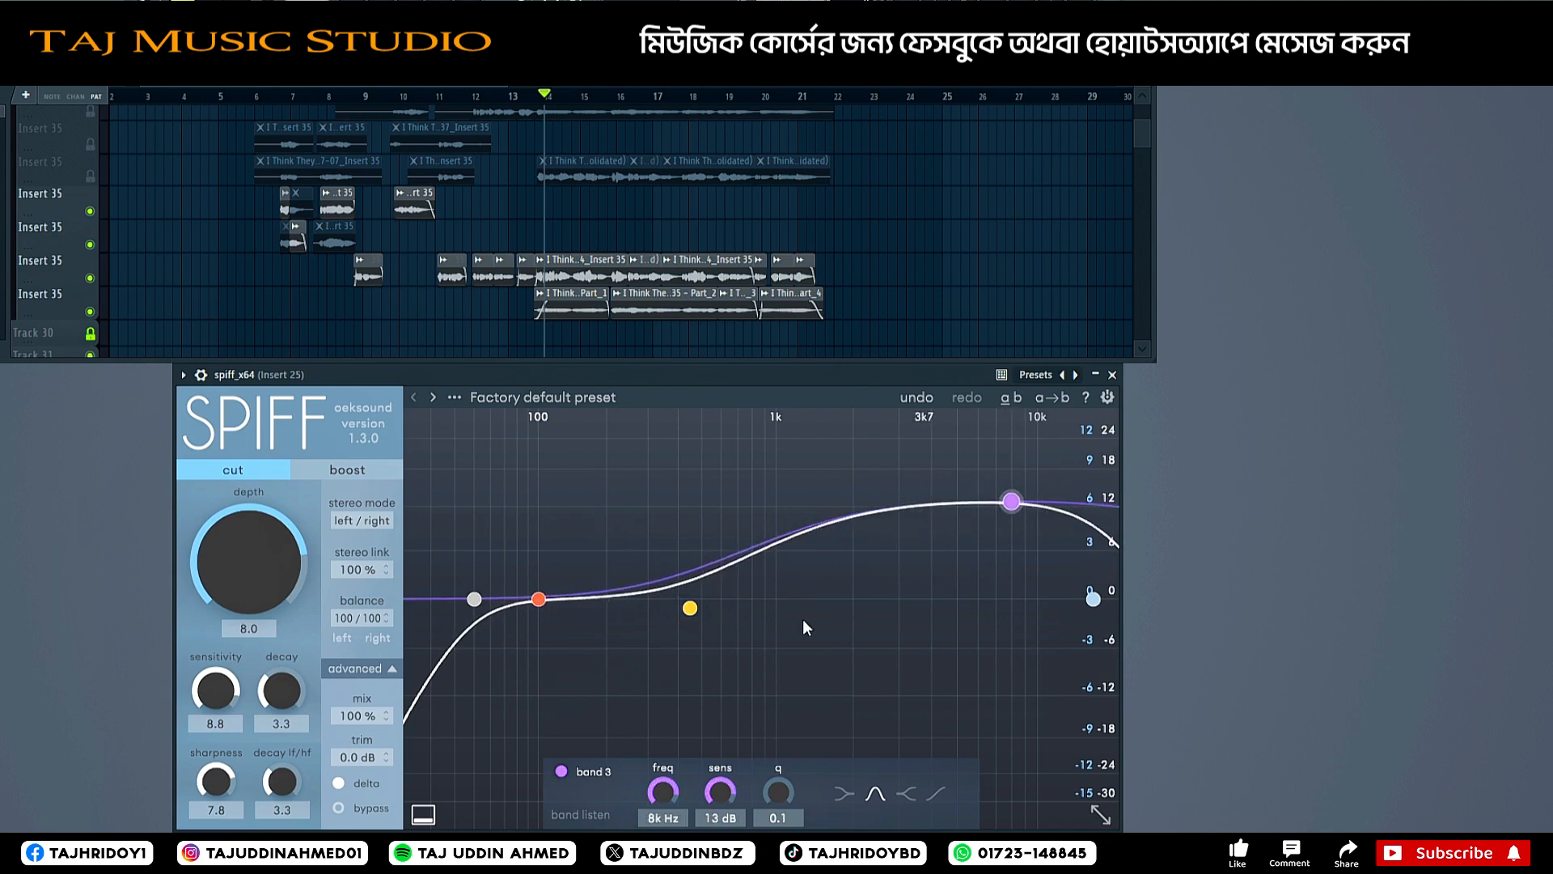
left_click_drag(699, 613, 696, 589)
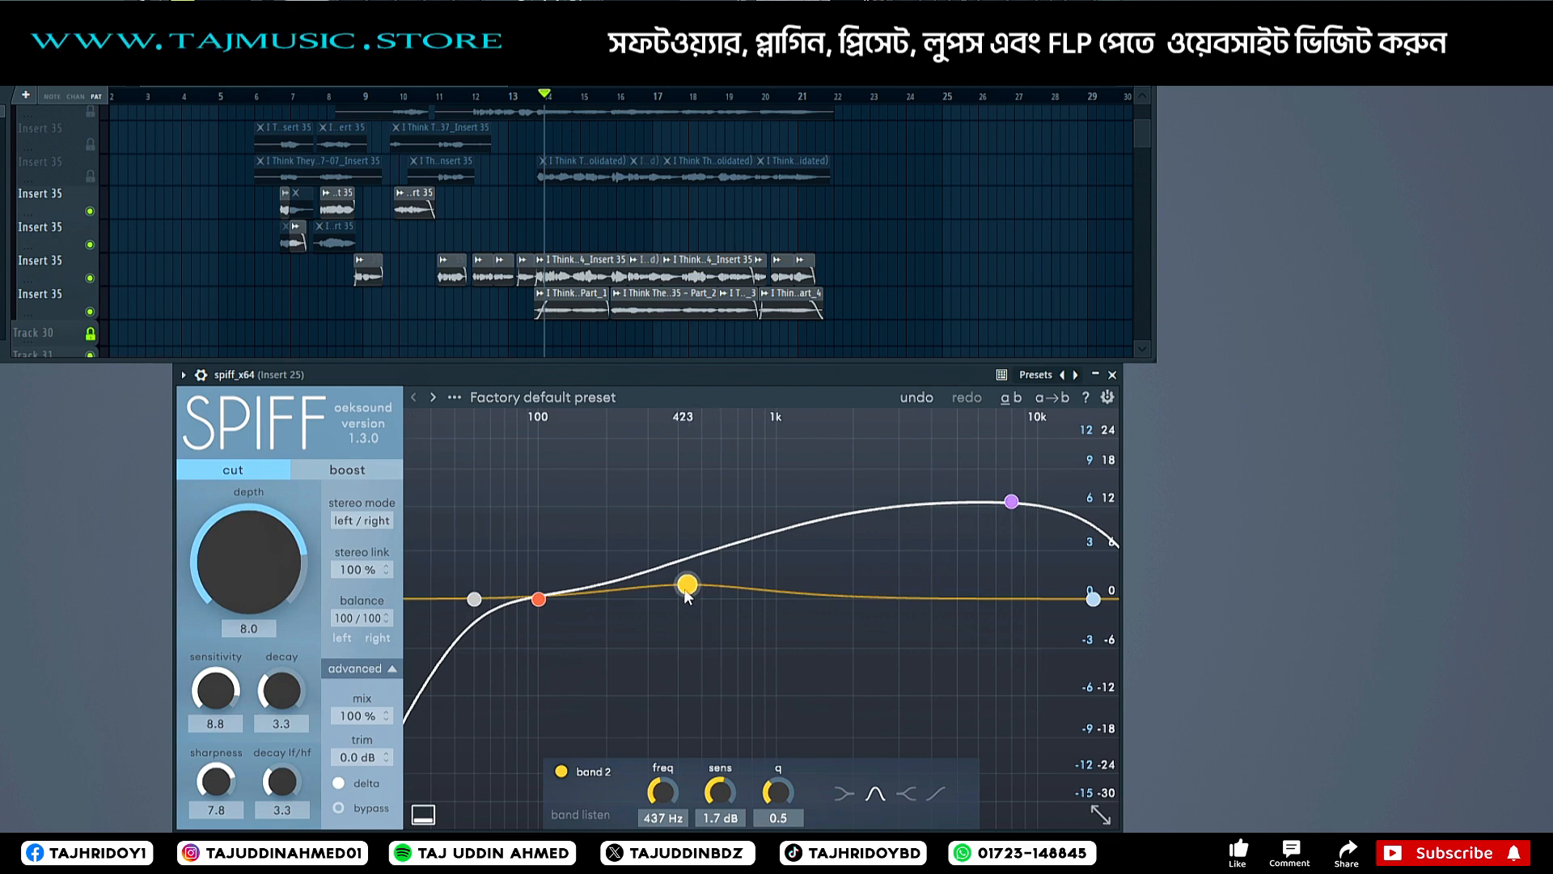
left_click_drag(686, 584, 682, 597)
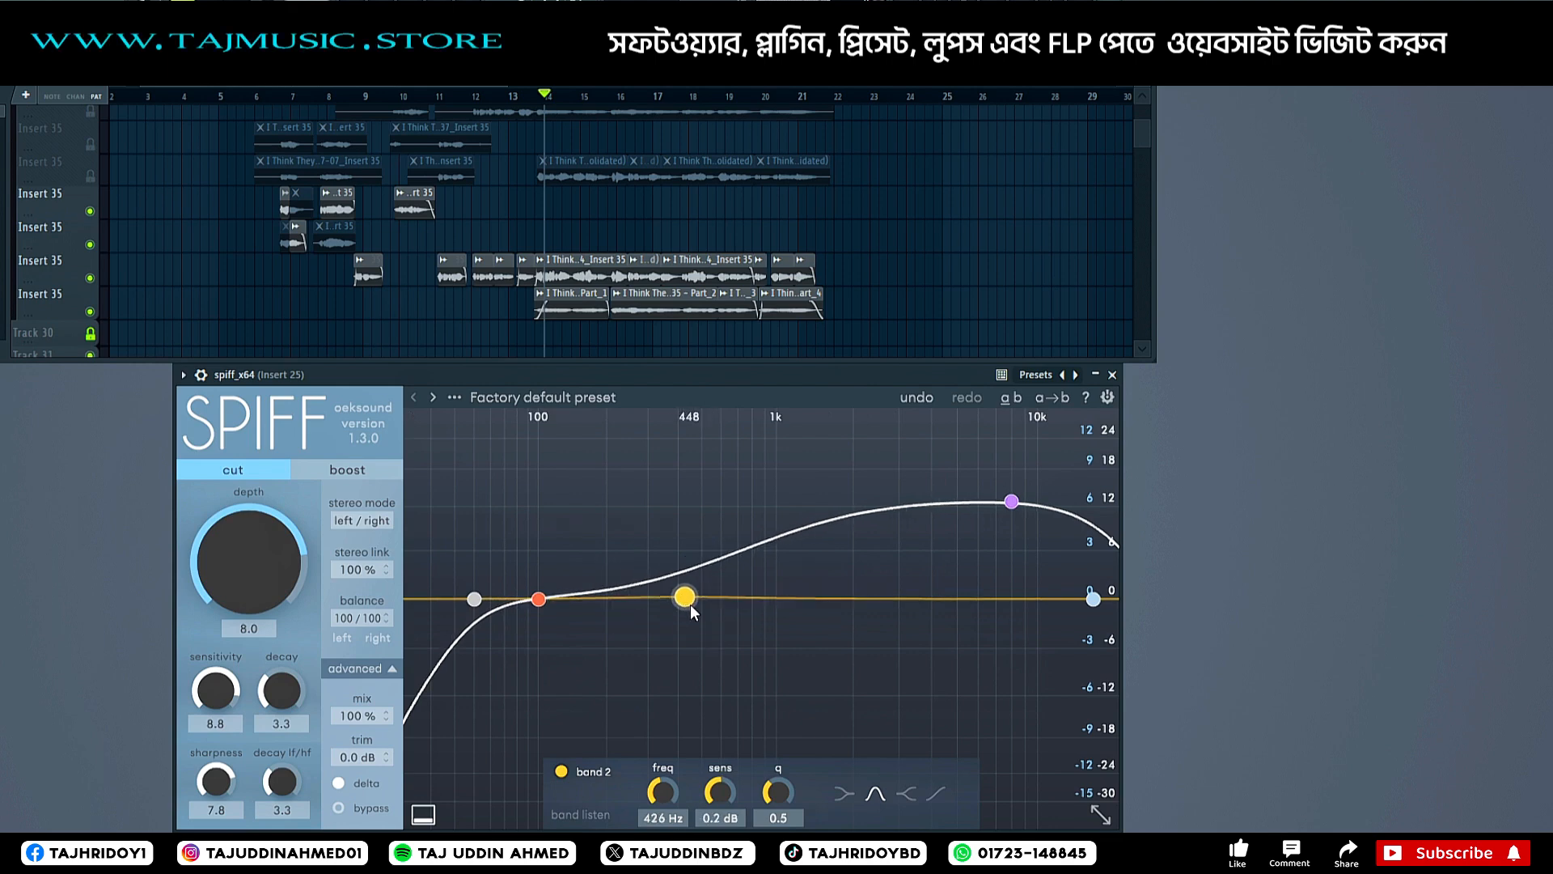